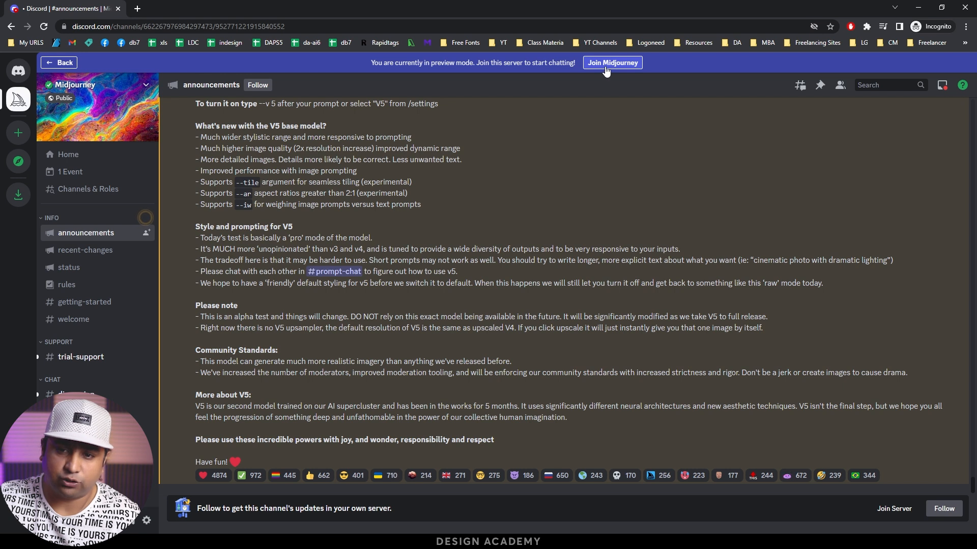
Join the Midjourney server, completing the human check by selecting the basketball images, and open the newbies-53 channel
click(605, 63)
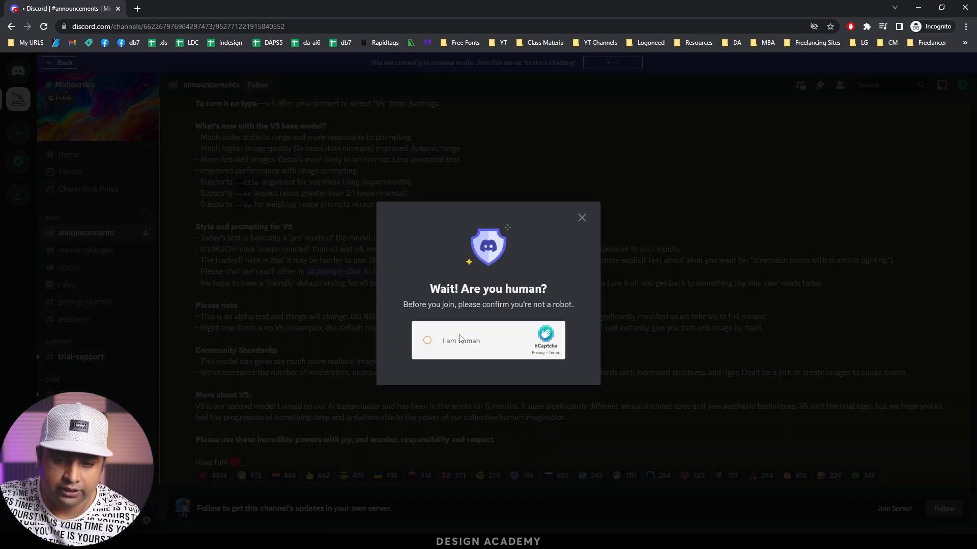
click(460, 339)
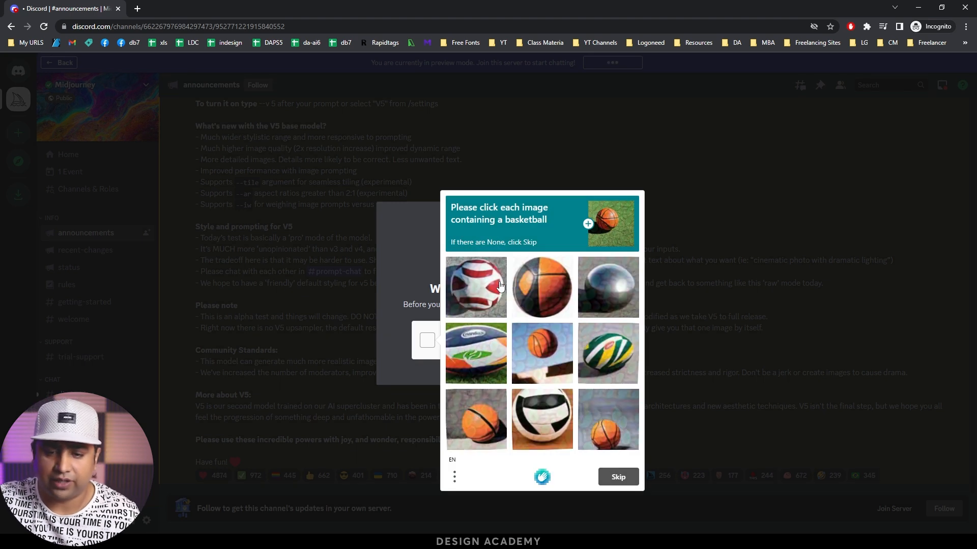
click(543, 286)
click(478, 420)
click(562, 380)
click(606, 421)
click(542, 287)
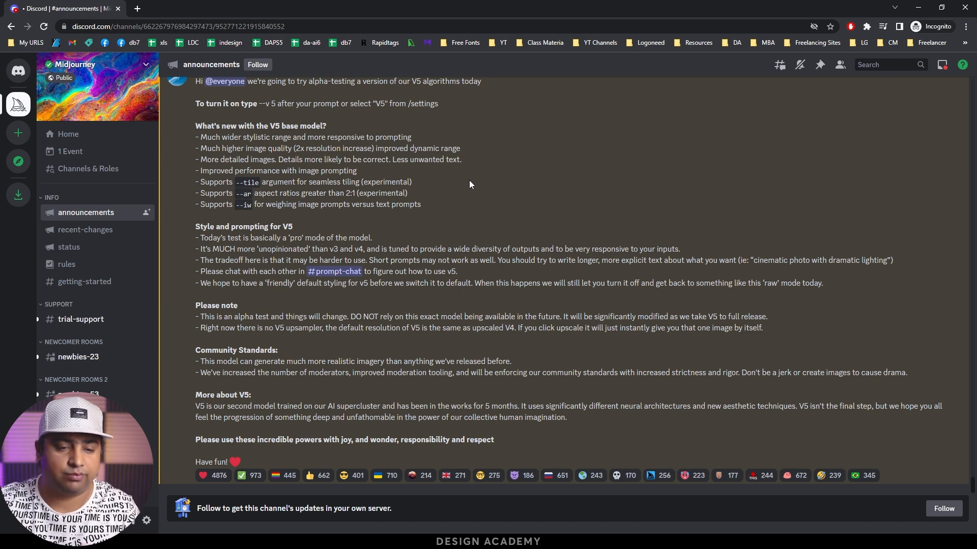
click(82, 395)
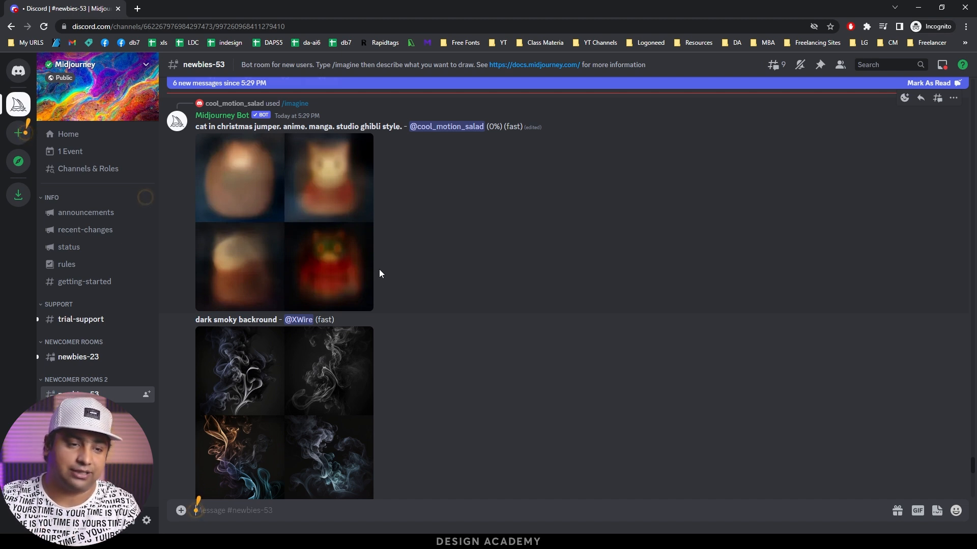
Create a new custom server intended for me and my friends, keeping the suggested server name
click(15, 134)
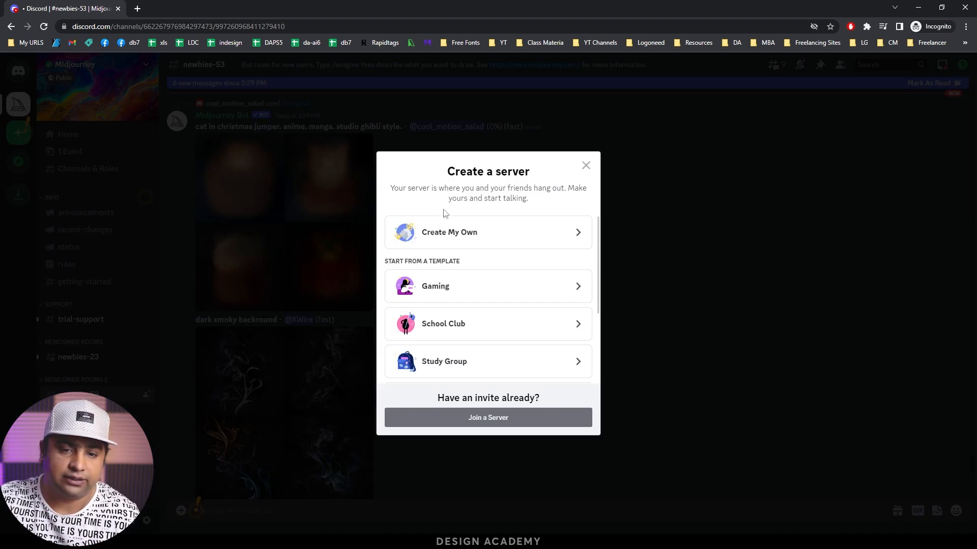
click(458, 234)
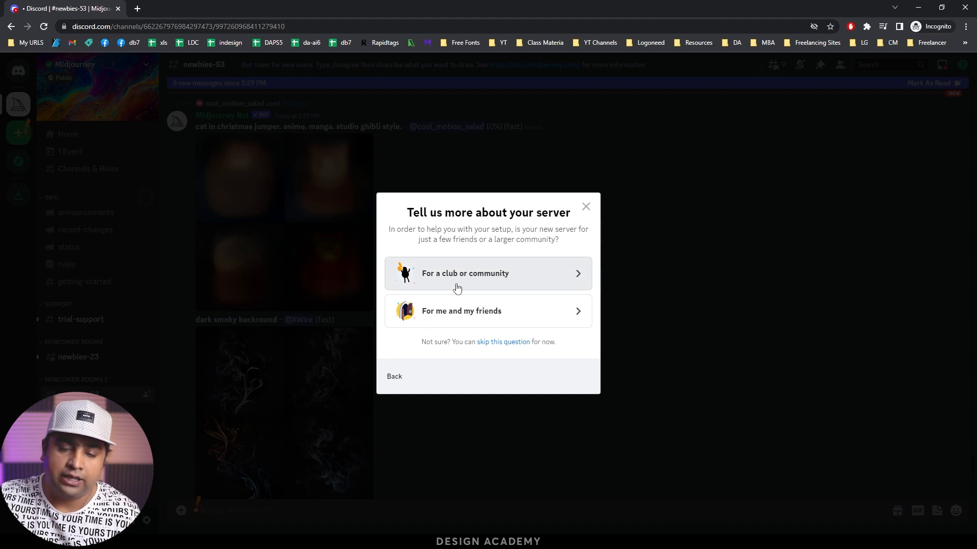
click(463, 313)
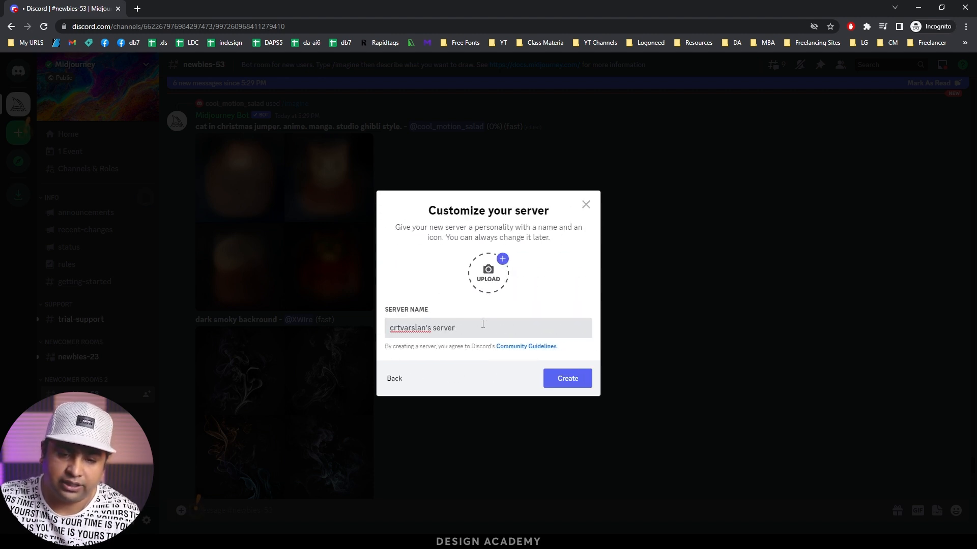
click(568, 379)
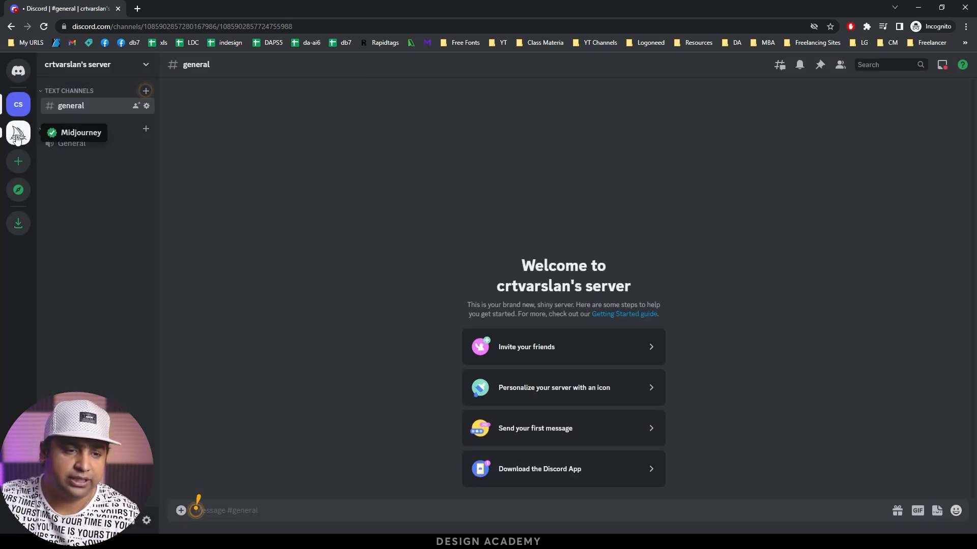
click(18, 138)
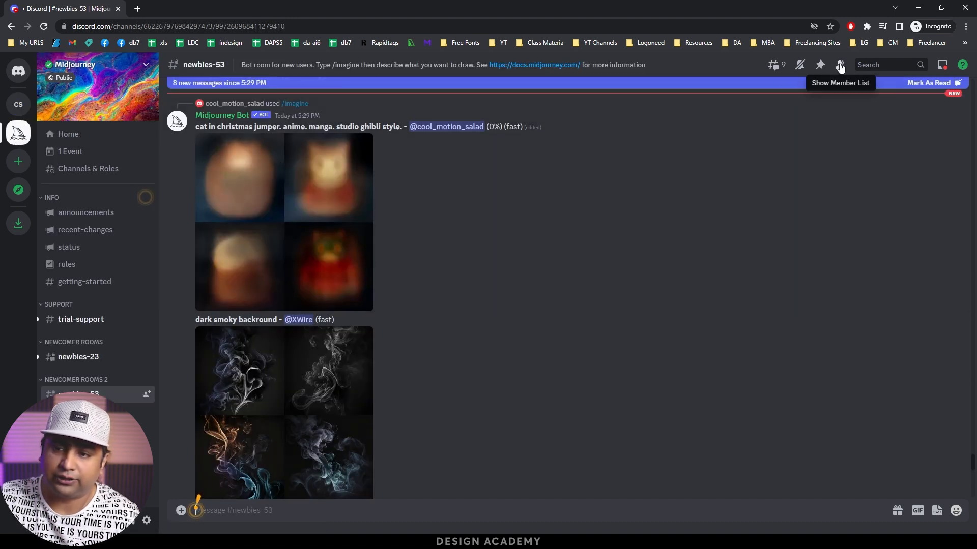
click(840, 66)
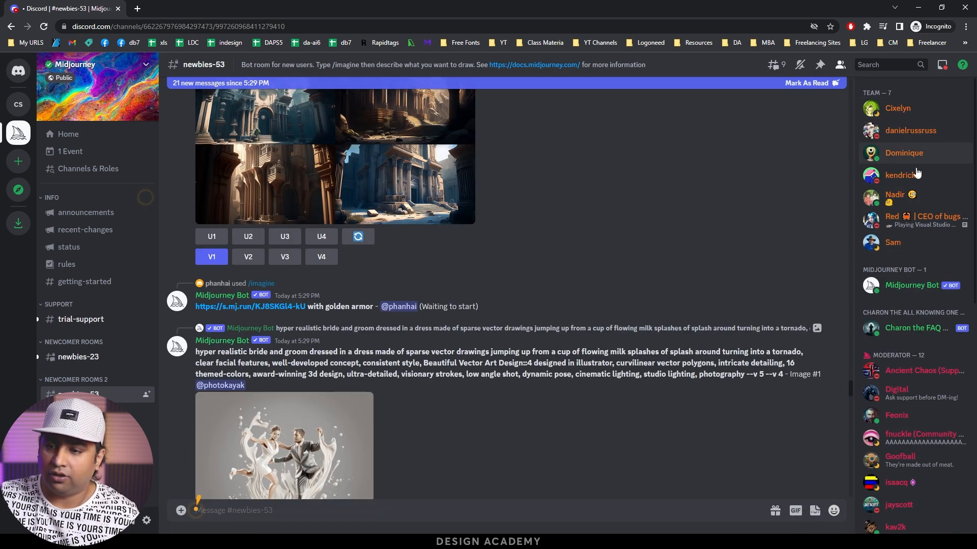
click(923, 287)
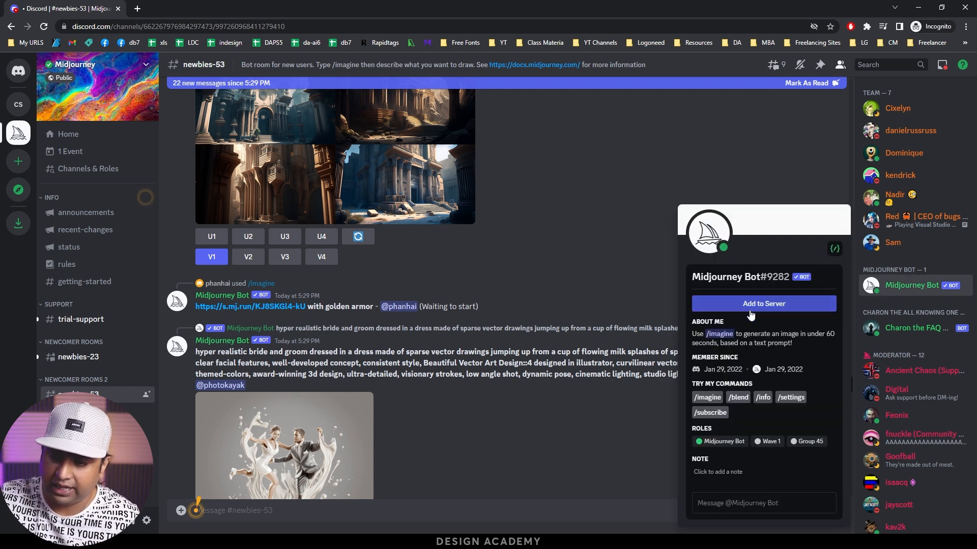
Add the Midjourney Bot to the newly created personal server, authorizing all requested permissions and completing the human check
click(769, 305)
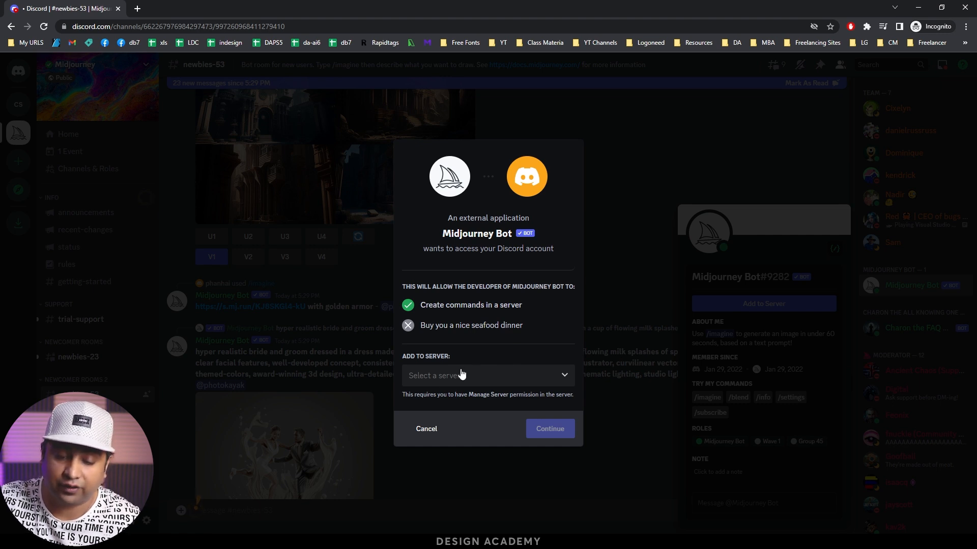
click(443, 381)
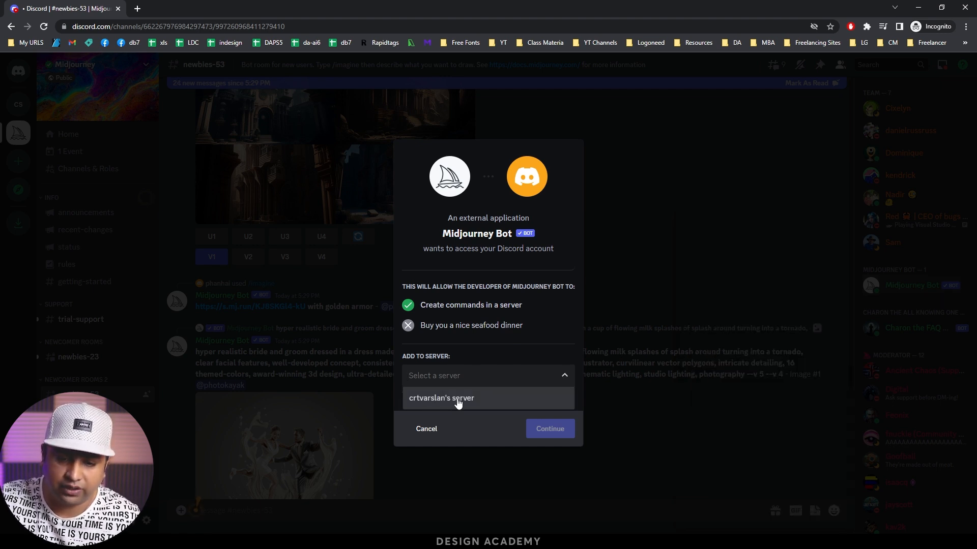
click(459, 398)
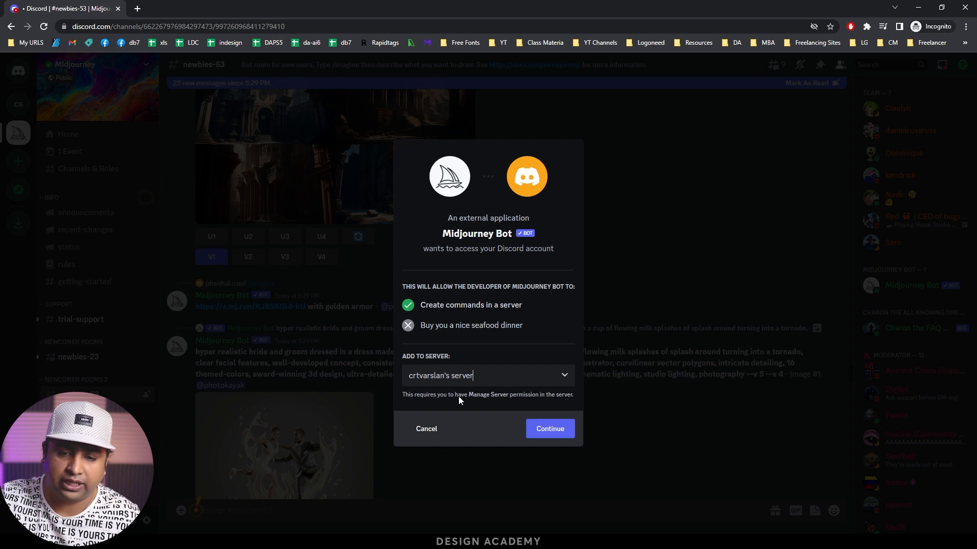
click(547, 430)
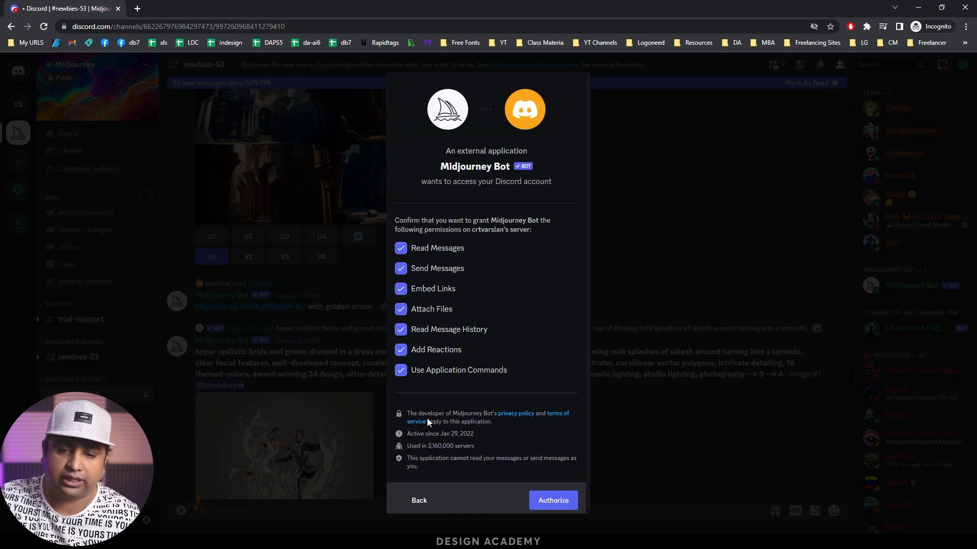
click(553, 502)
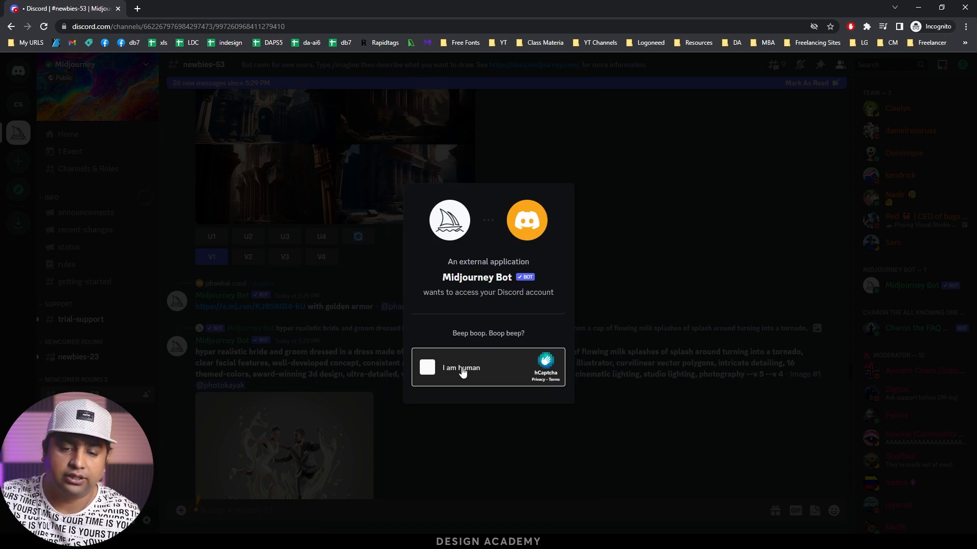
click(463, 371)
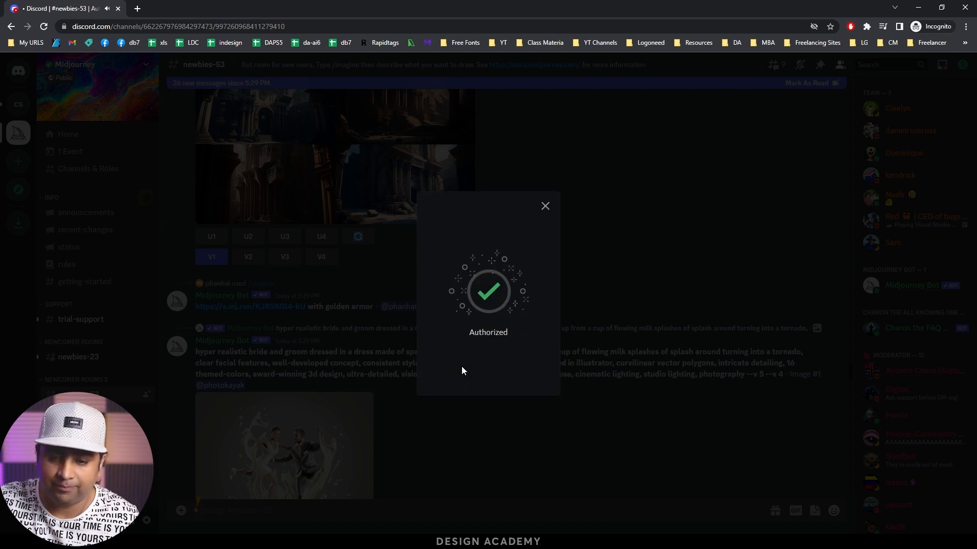
click(545, 209)
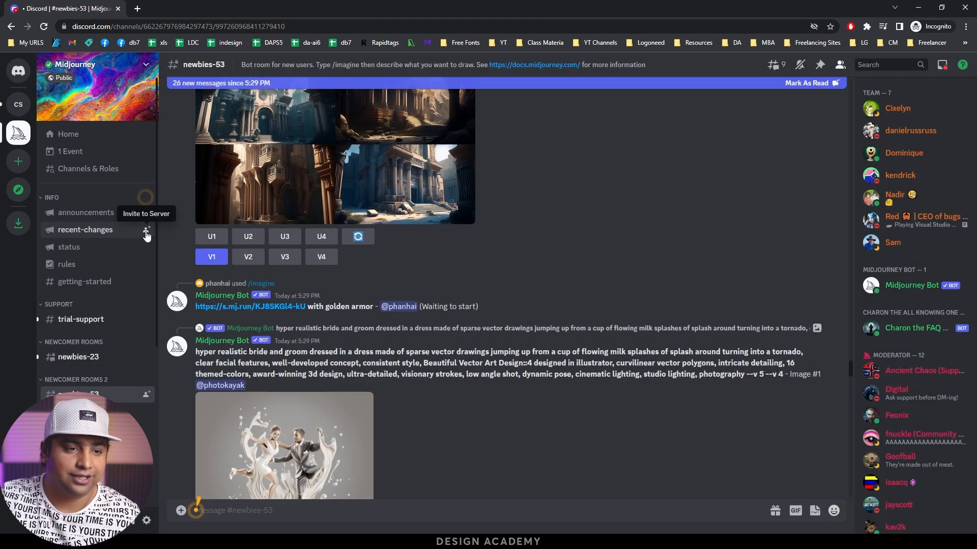
In the personal server's general channel, begin an /imagine command with the prompt "a beauty girl logo"
click(18, 105)
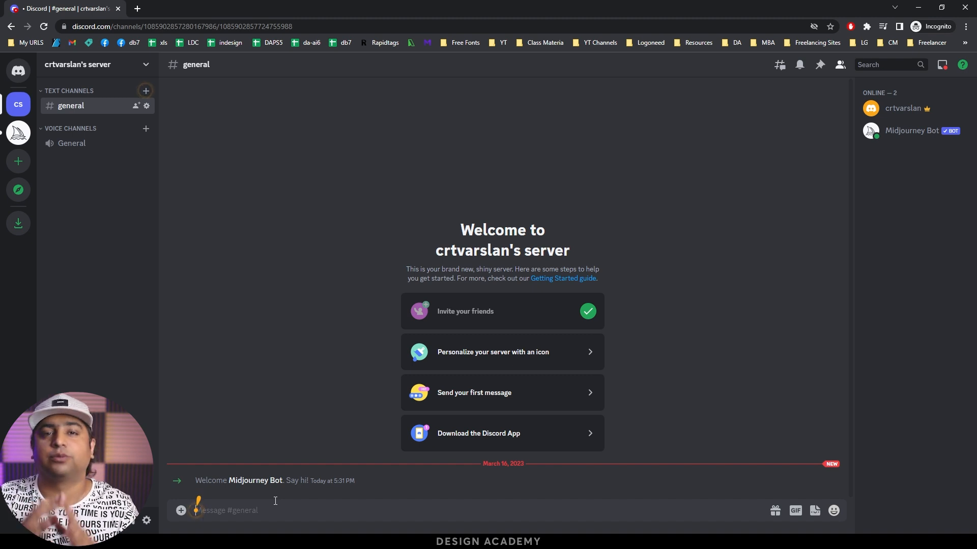
text(/)
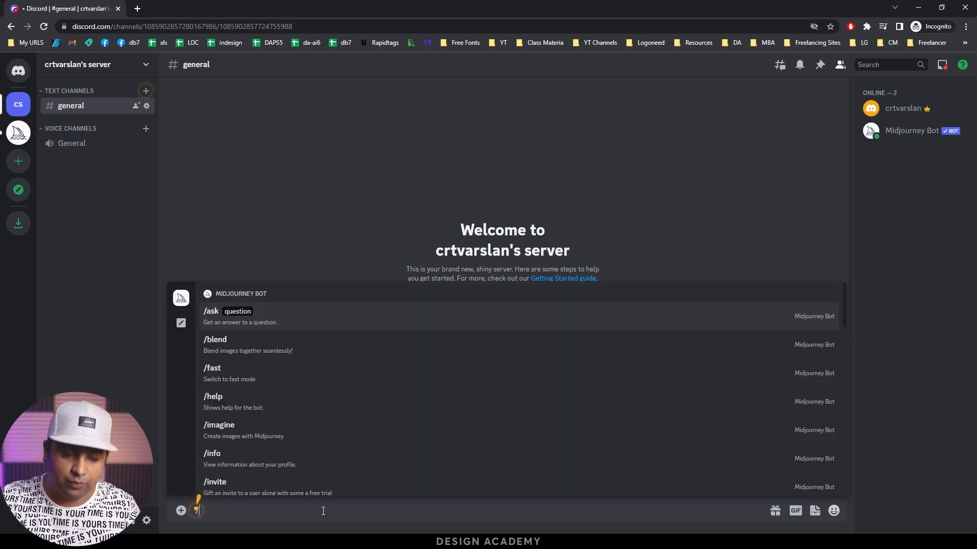
text(imagin)
key(Tab)
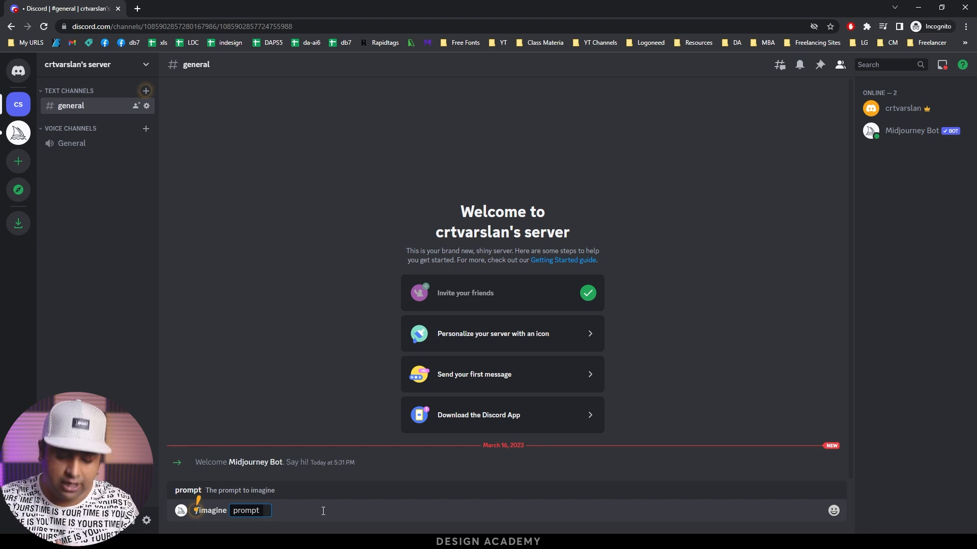
text(a beauty)
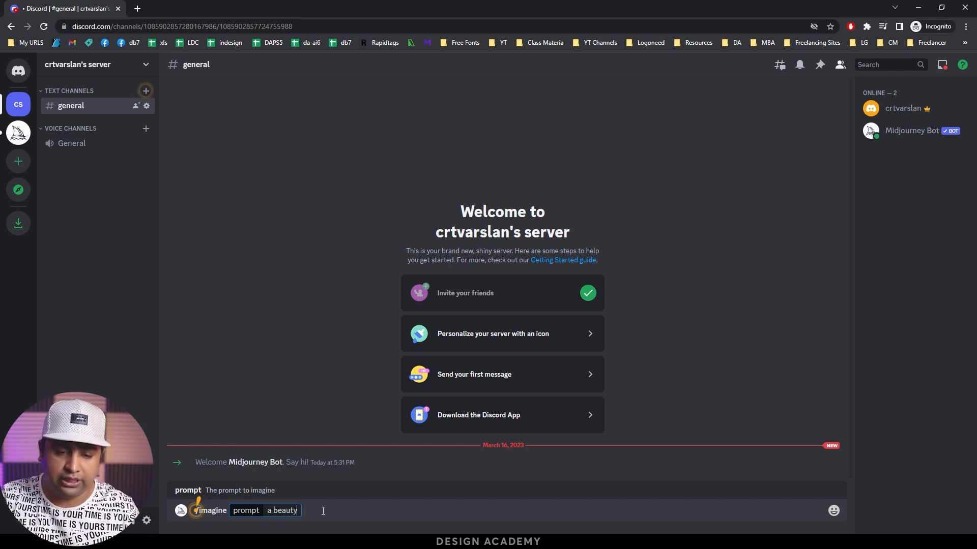
text( logo)
key(BackSpace)
key(BackSpace)
key(BackSpace)
key(BackSpace)
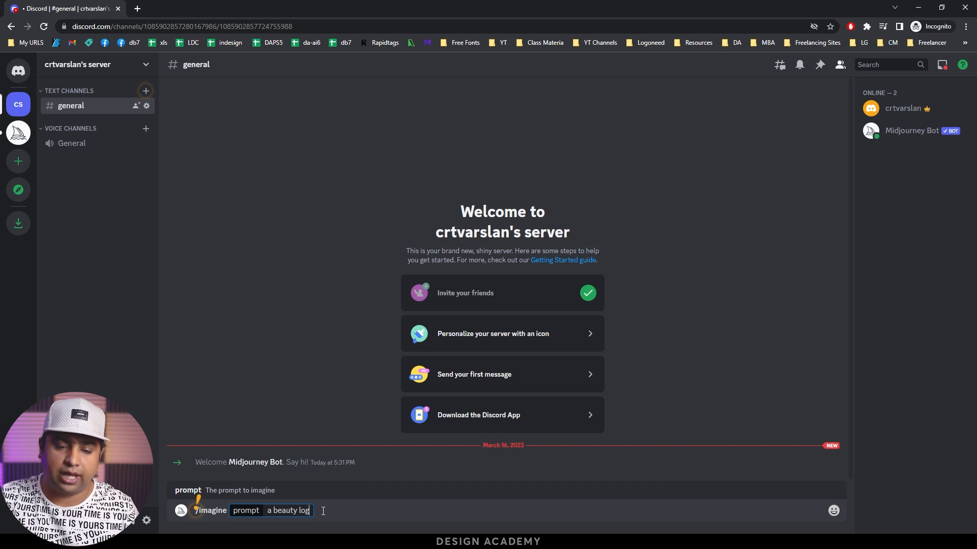
text(girl logo)
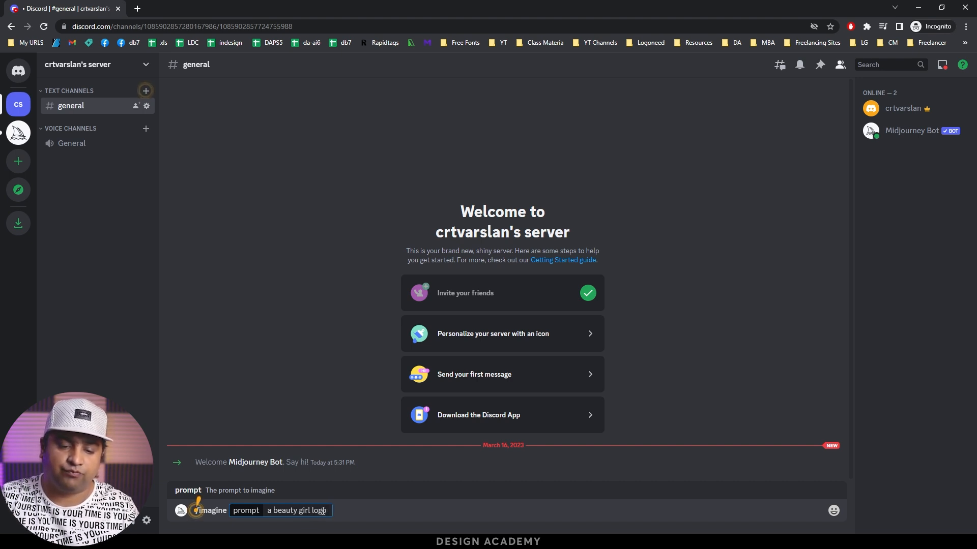
Extend the prompt with ", line artwork with white background"
key(BackSpace)
text(, li)
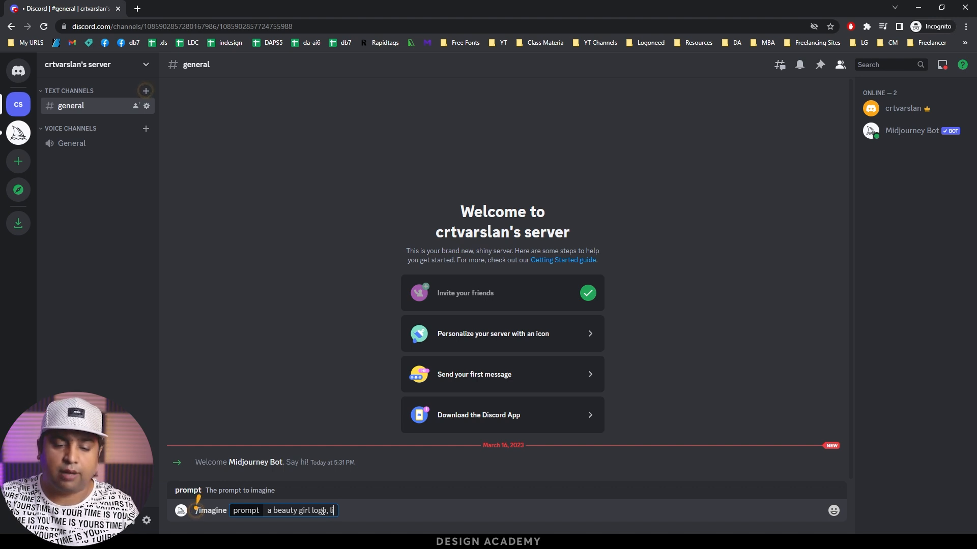
text(ne artwork,)
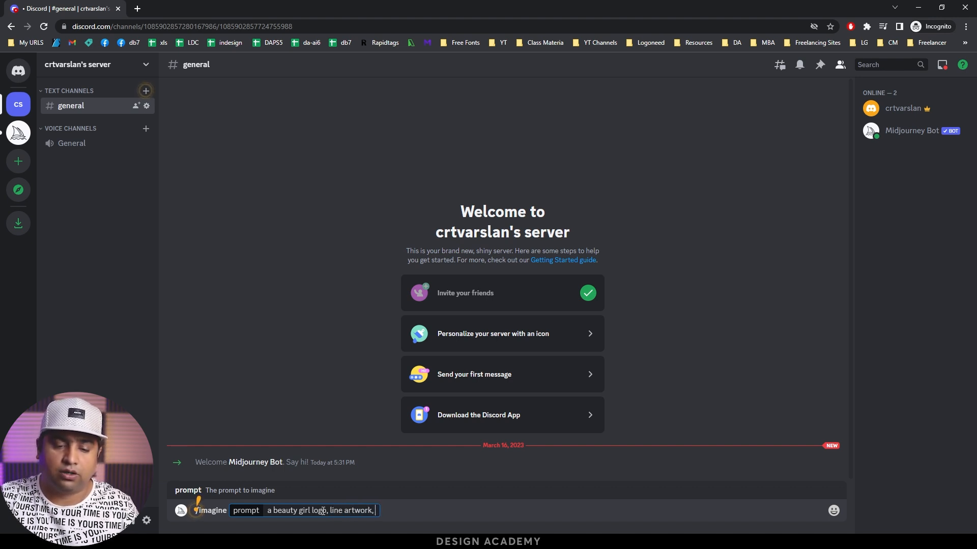
key(BackSpace)
text( with wh)
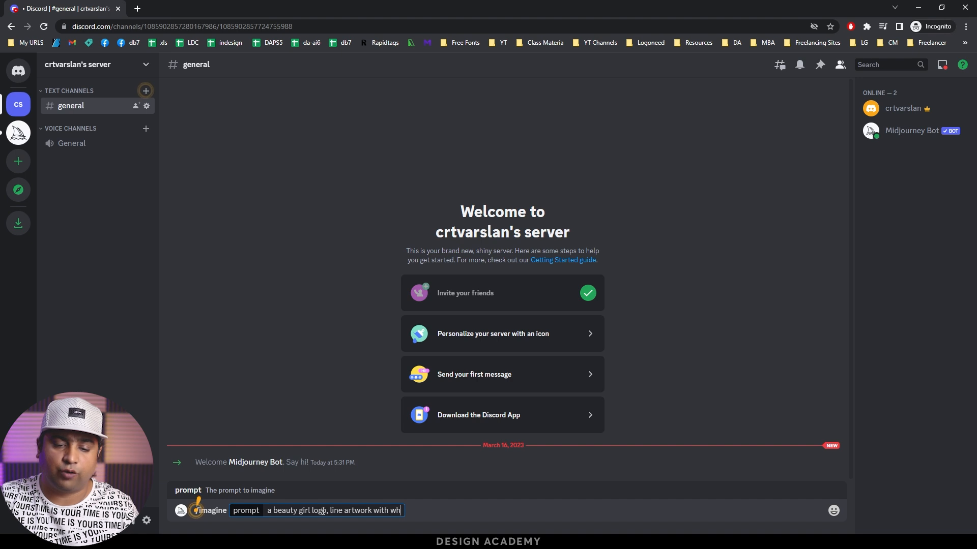
text(ite background)
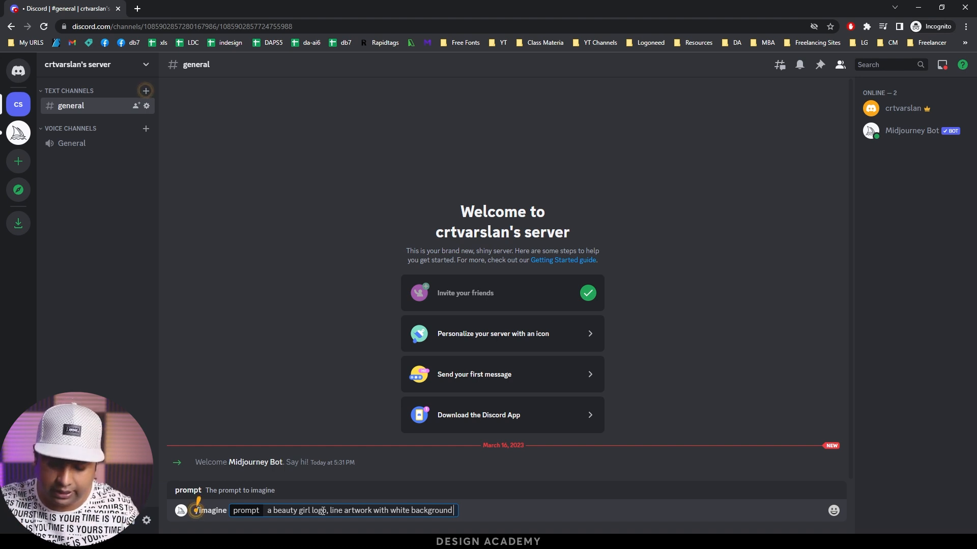
Append the aspect ratio parameter "--ar 16:9" to the prompt and submit it to the Midjourney Bot
text( --)
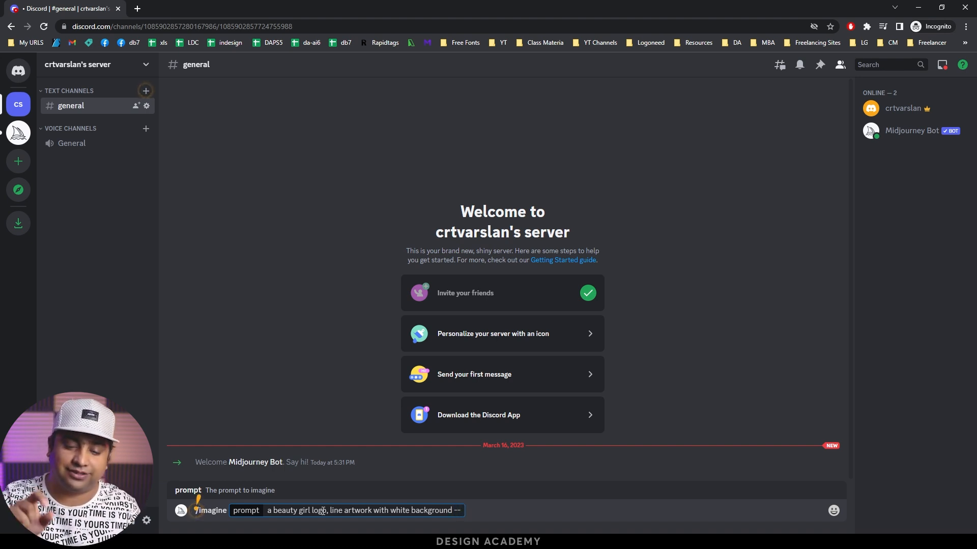
text(ar)
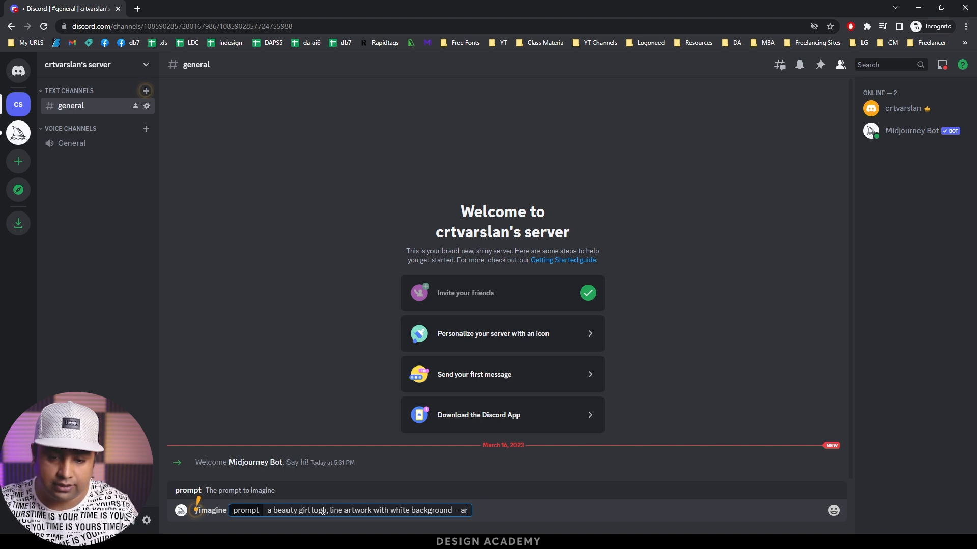
text( 16)
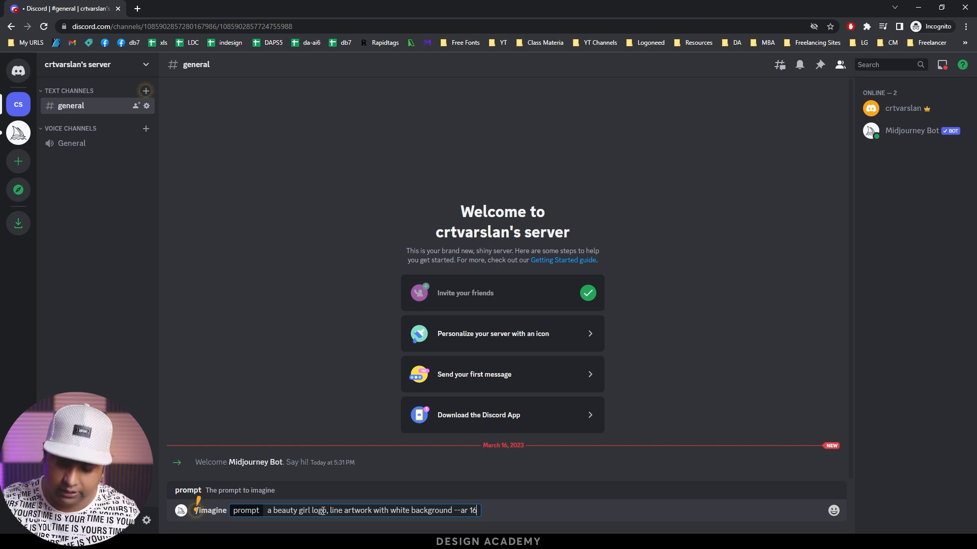
text(:9)
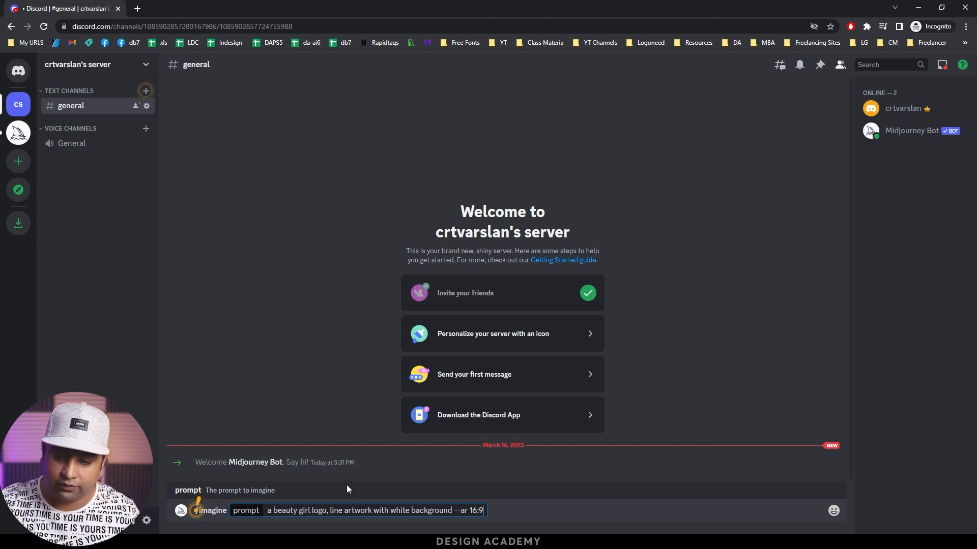
key(Return)
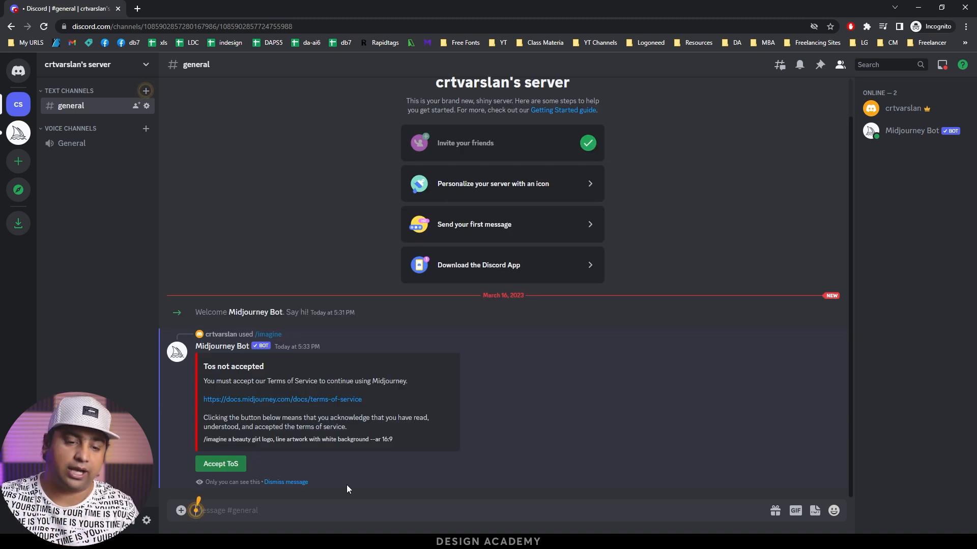
Accept Midjourney's Terms of Service and enlarge the generated grid of beauty girl logos
click(231, 465)
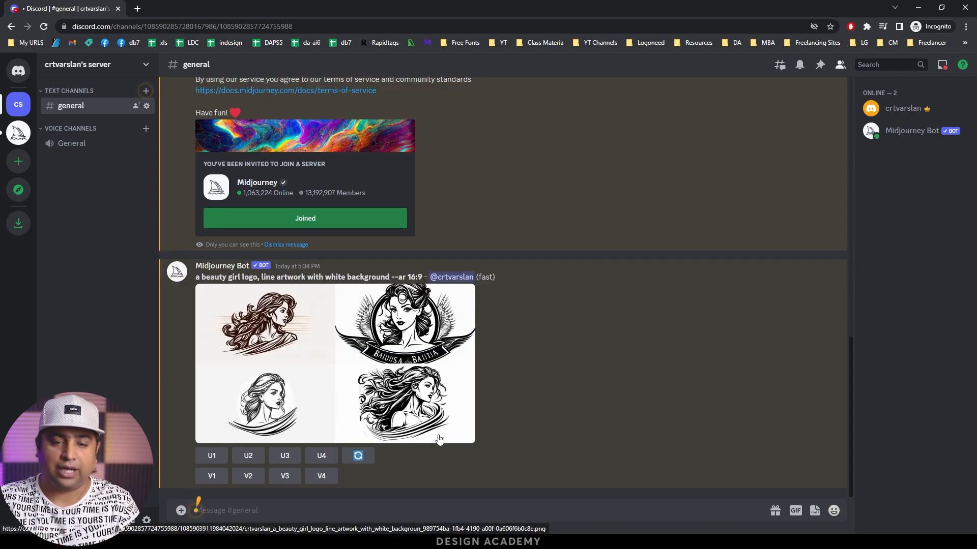
click(365, 364)
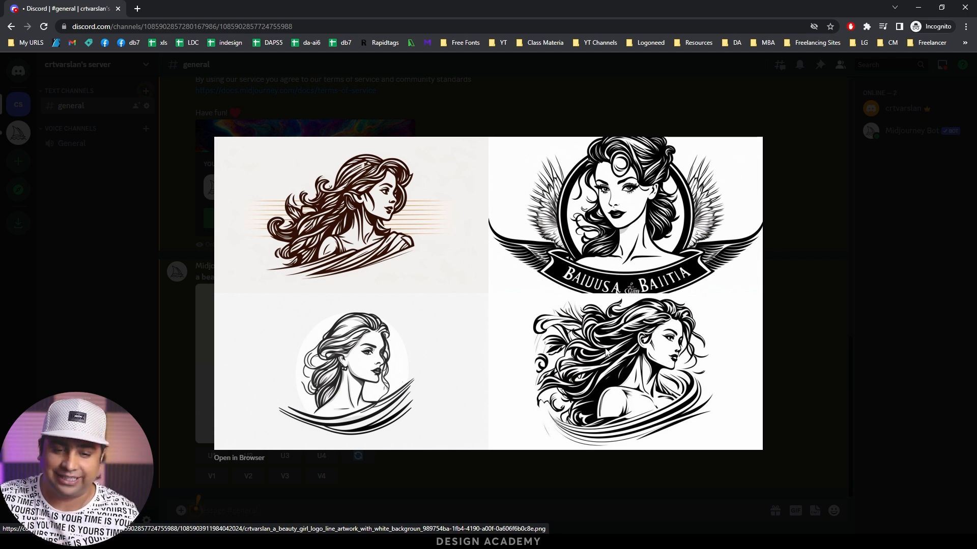
Upscale the fourth logo of the grid and open the upscaled image full size in a new browser page
click(814, 347)
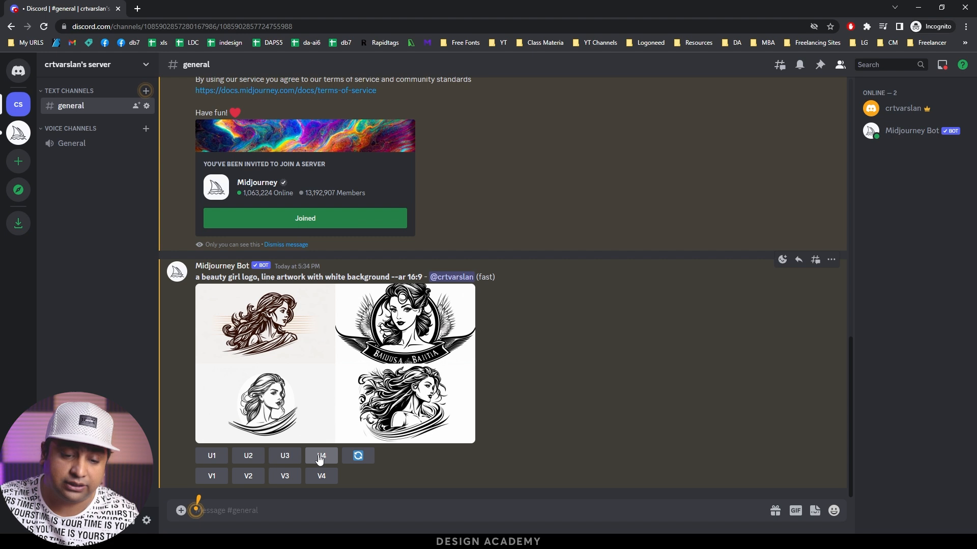
click(321, 460)
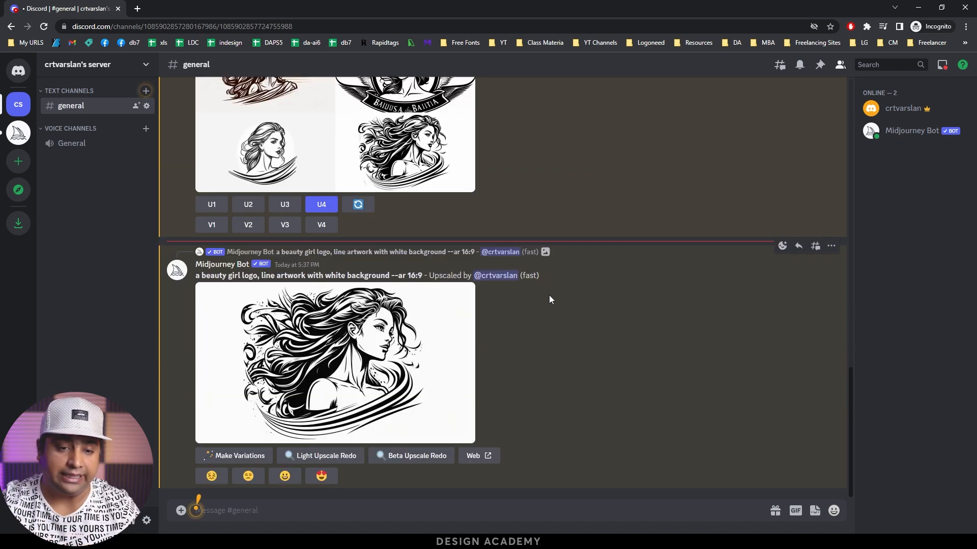
click(372, 323)
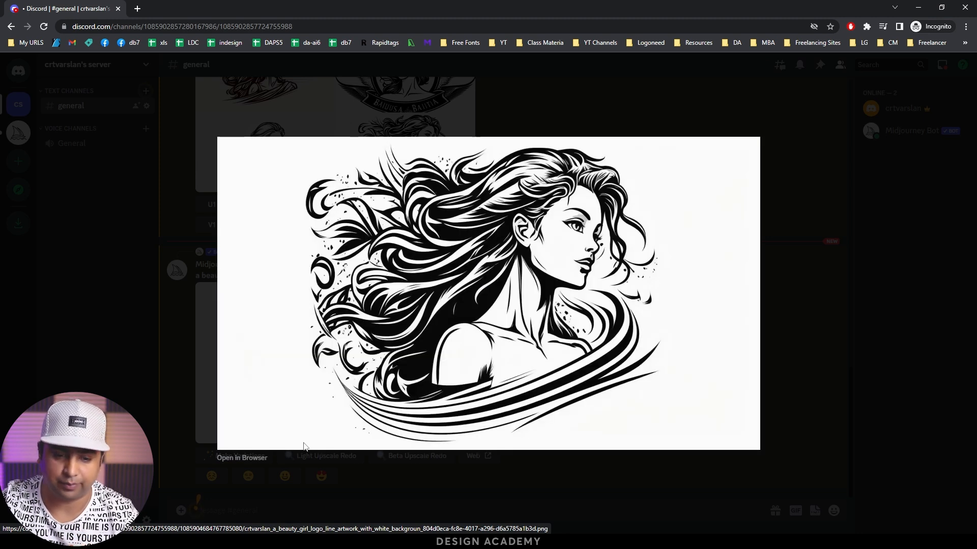
click(243, 458)
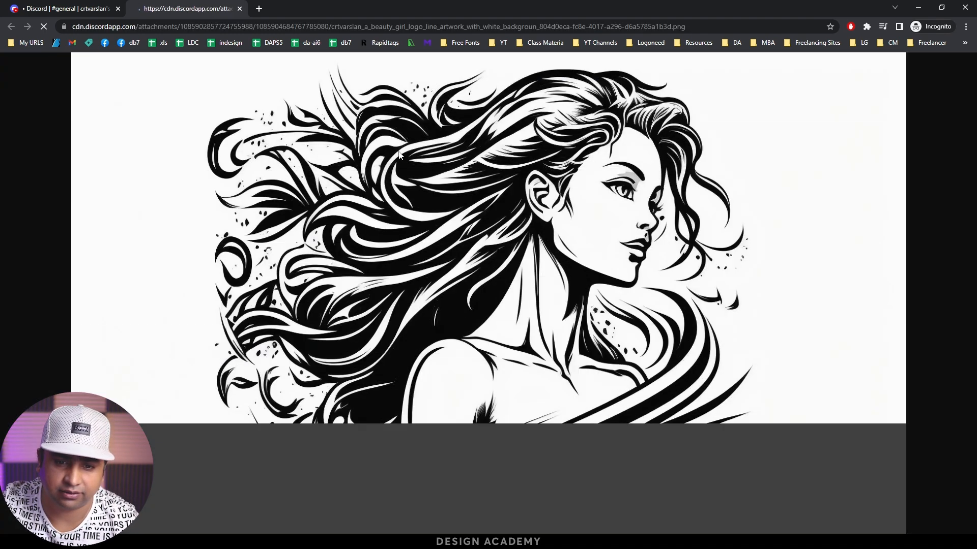
click(457, 170)
scroll(478, 219, up, 1)
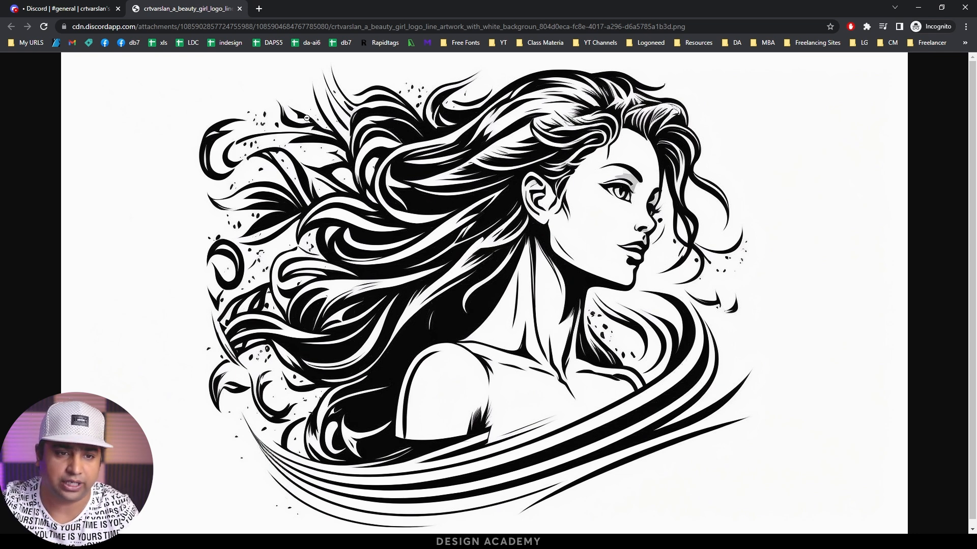
Save the full-size logo image to Downloads as "beauty girl logo"
click(187, 541)
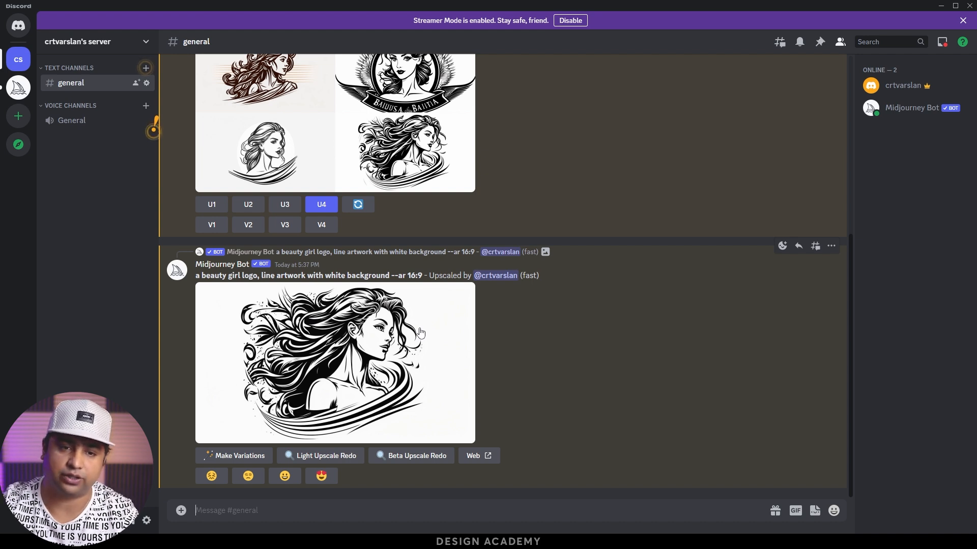
click(941, 6)
right_click(463, 201)
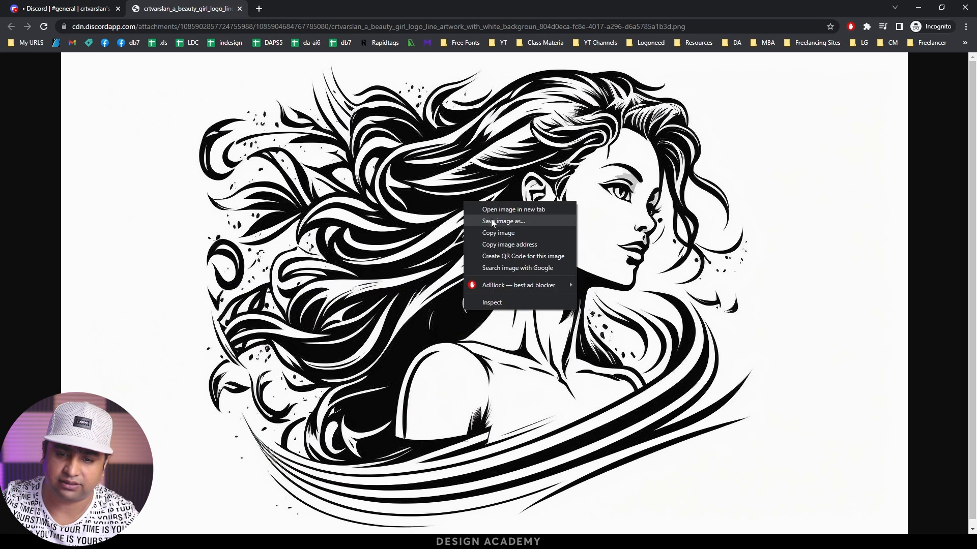
click(496, 222)
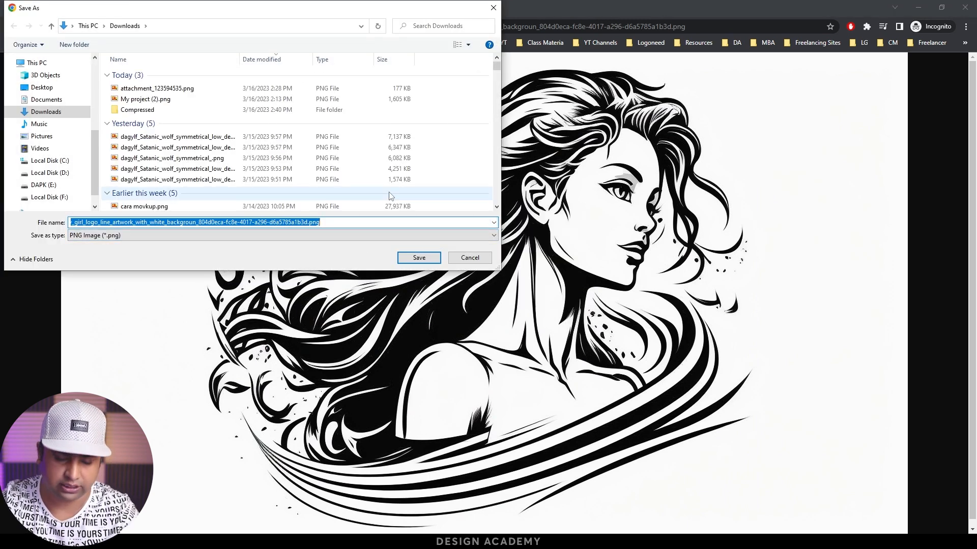
text(beauty girl logo)
key(Return)
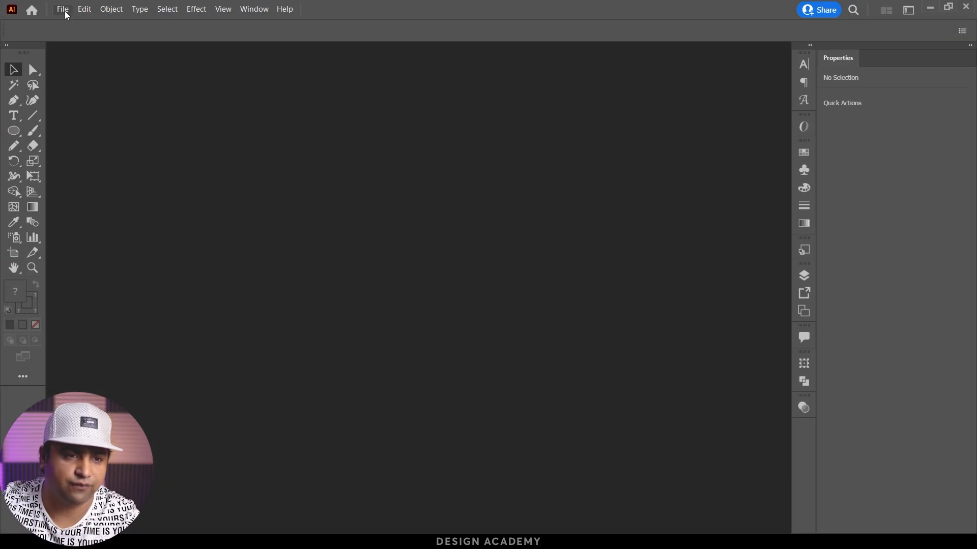
In Adobe Illustrator, create a new 2000 x 2000 px document from the recent presets
click(62, 9)
click(73, 21)
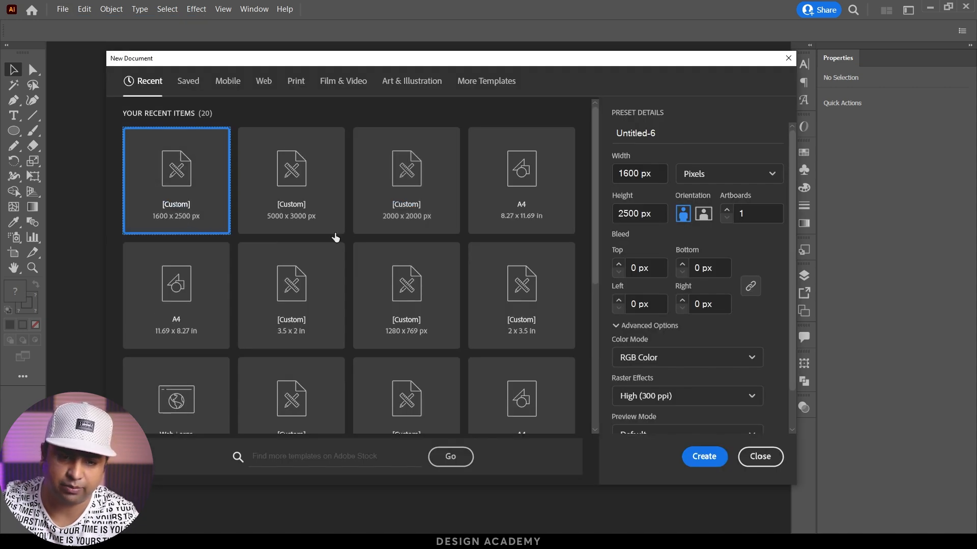
click(409, 221)
click(704, 458)
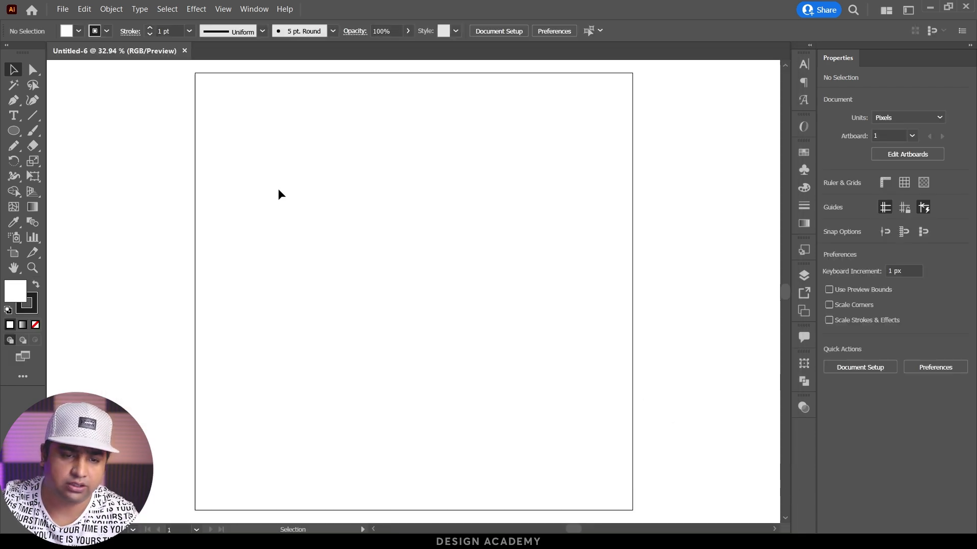
Place beauty girl logo.png from Downloads as a linked image in the upper half of the artboard
click(60, 9)
click(120, 198)
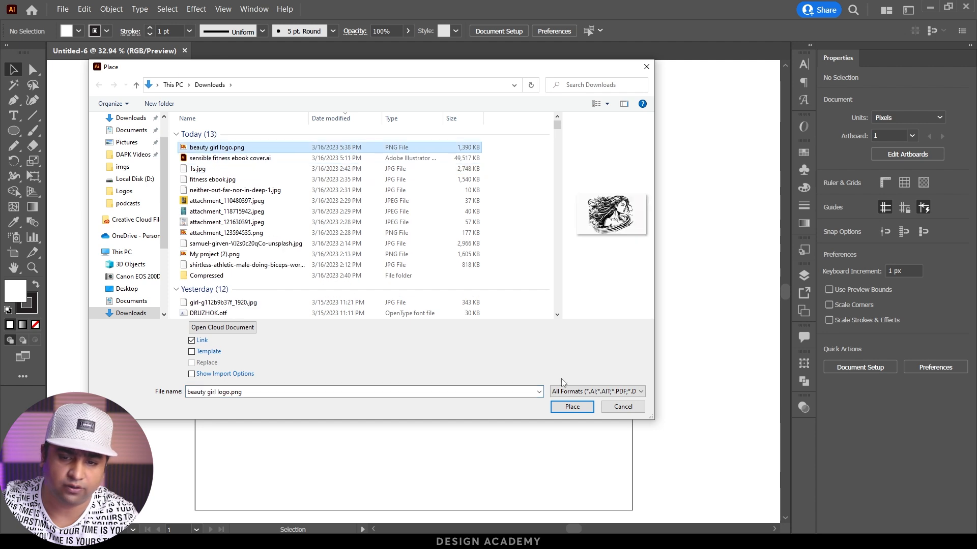
click(572, 406)
click(222, 126)
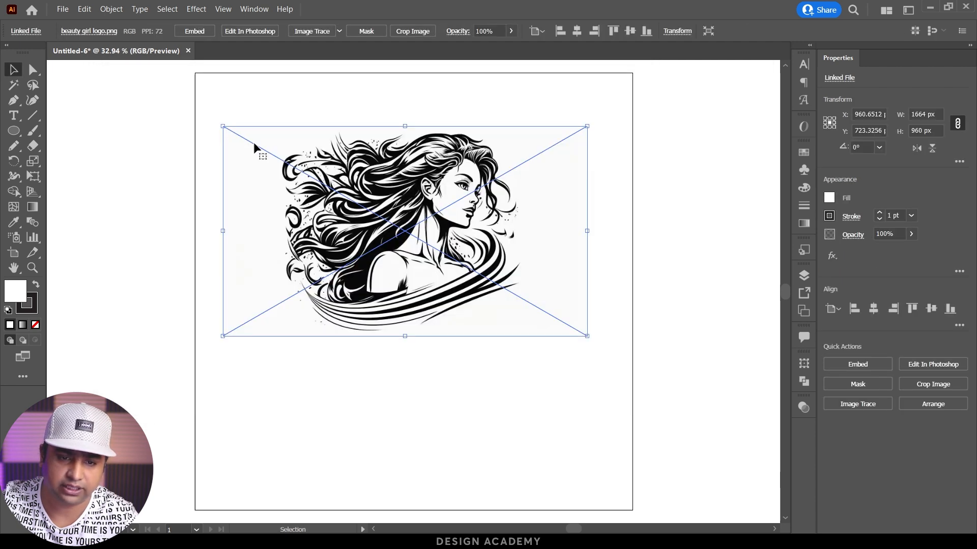
click(540, 410)
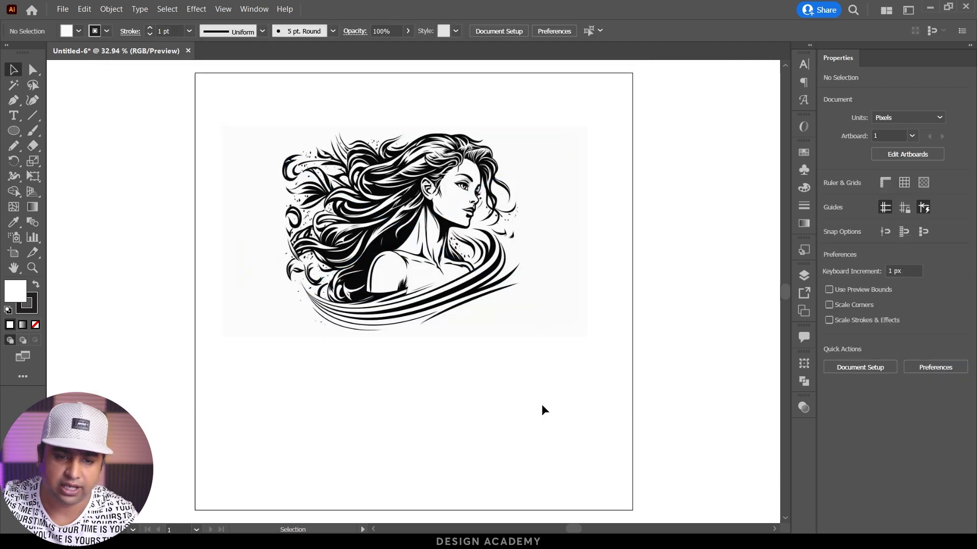
Rasterize the placed logo image in RGB at High (300 ppi) with a white background
click(467, 325)
click(113, 10)
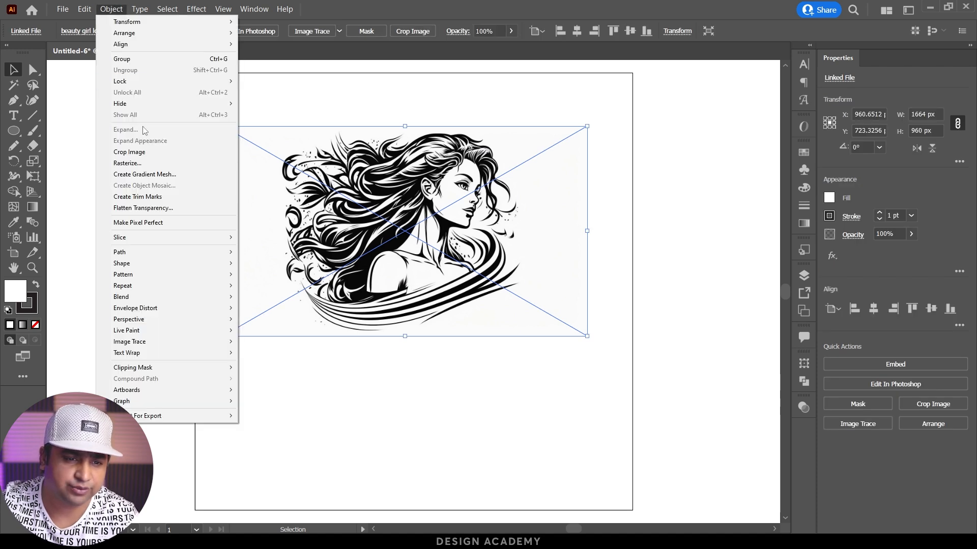
click(147, 163)
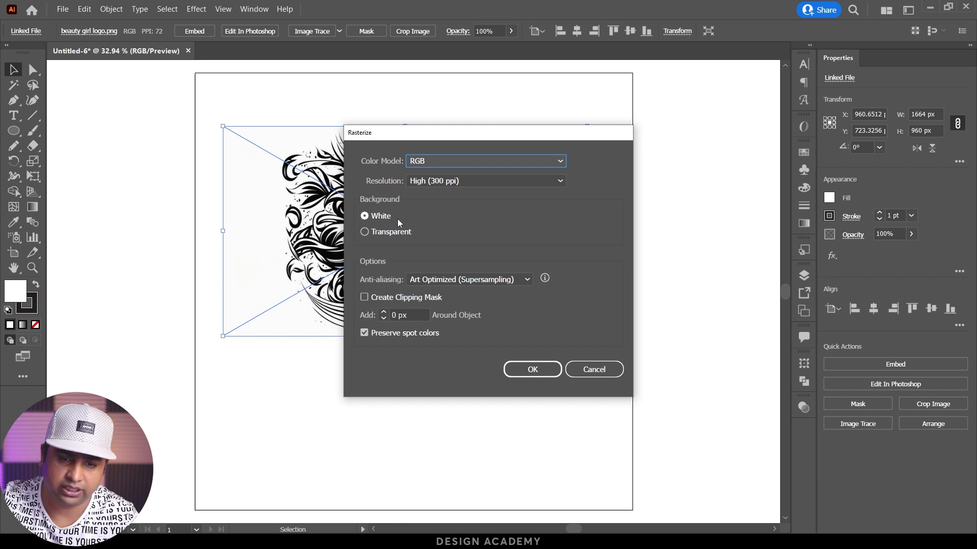
click(533, 369)
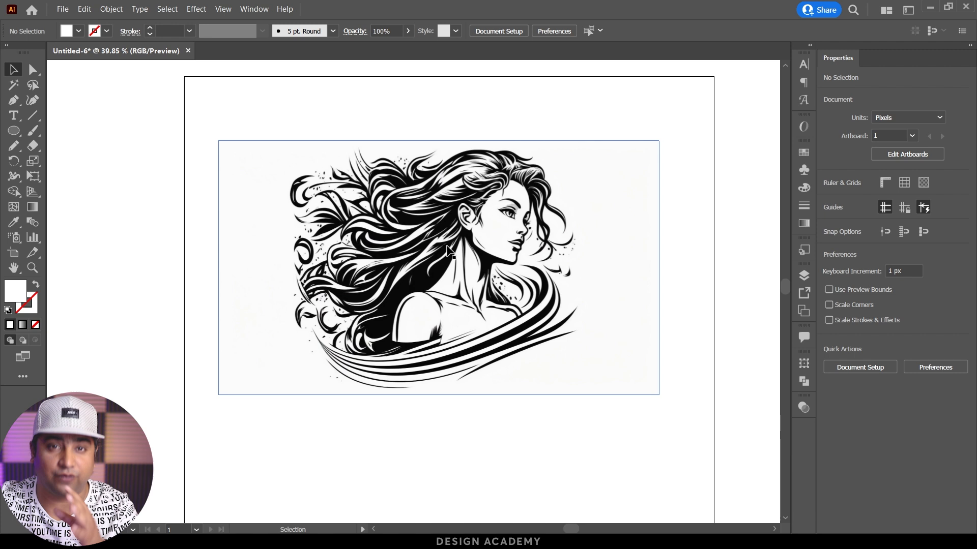
Trace the rasterized logo with Image Trace using the Black & White preset, accepting the slow tracing of a large image
click(457, 256)
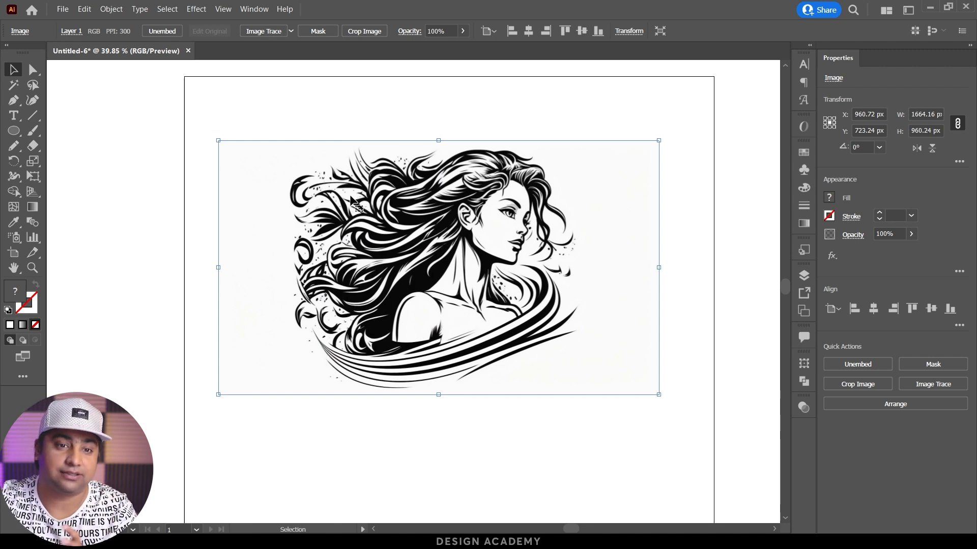
click(250, 10)
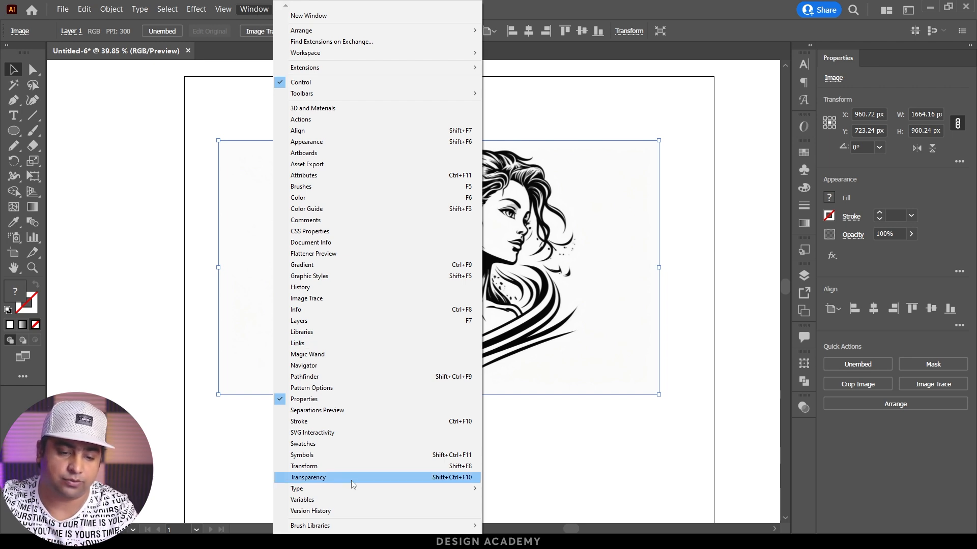
click(356, 298)
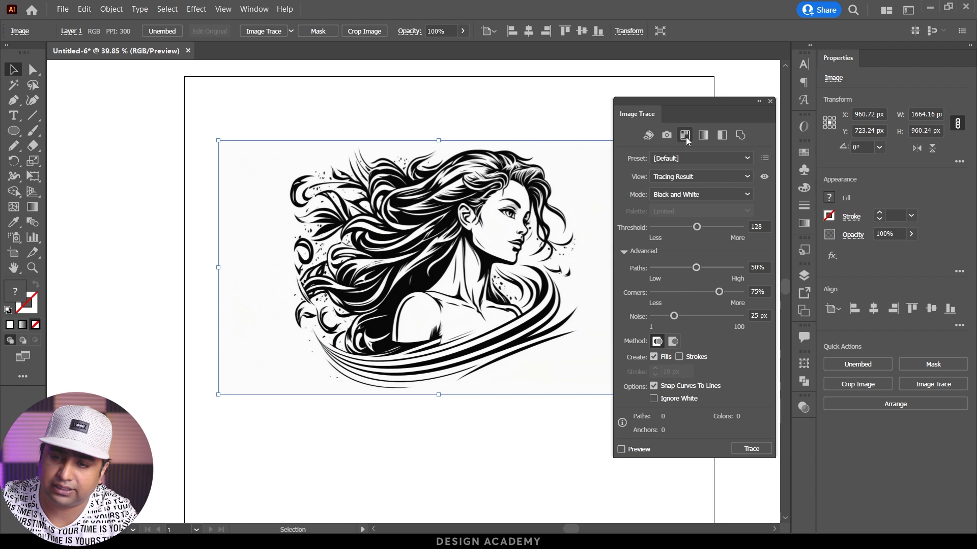
click(722, 135)
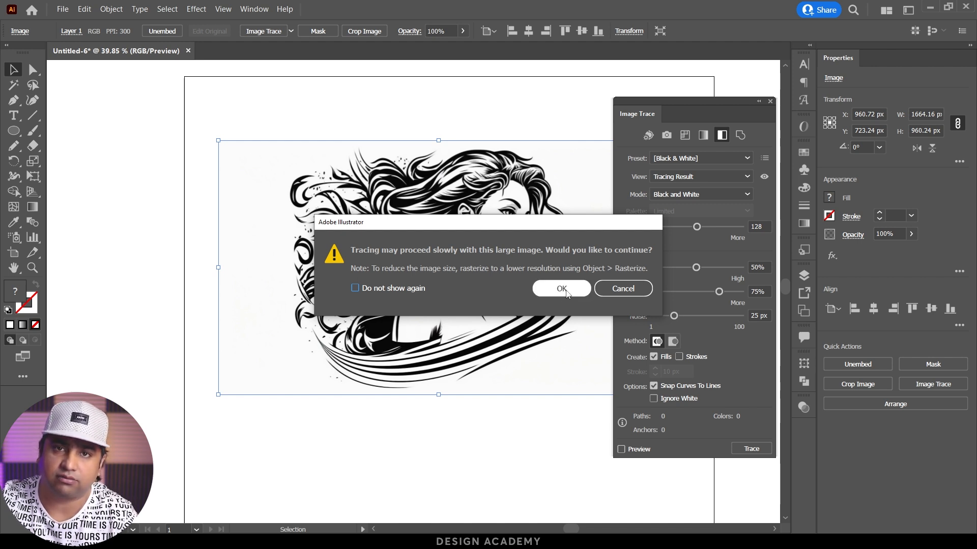
click(561, 289)
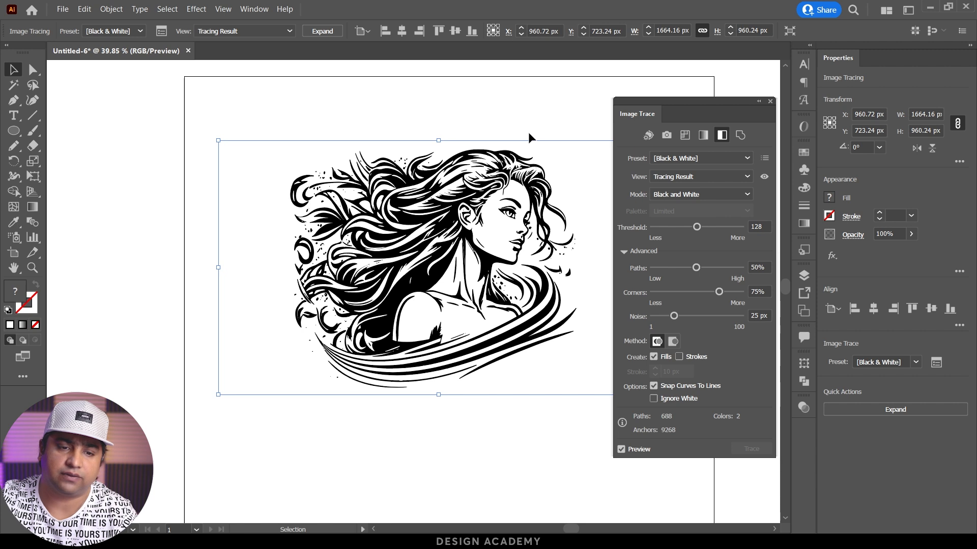
Inspect the traced face and flowing lines up close, and set the tracing threshold to 209
key(ctrl+space)
drag(484, 214, 646, 243)
key(space)
drag(518, 280, 398, 342)
drag(496, 387, 392, 209)
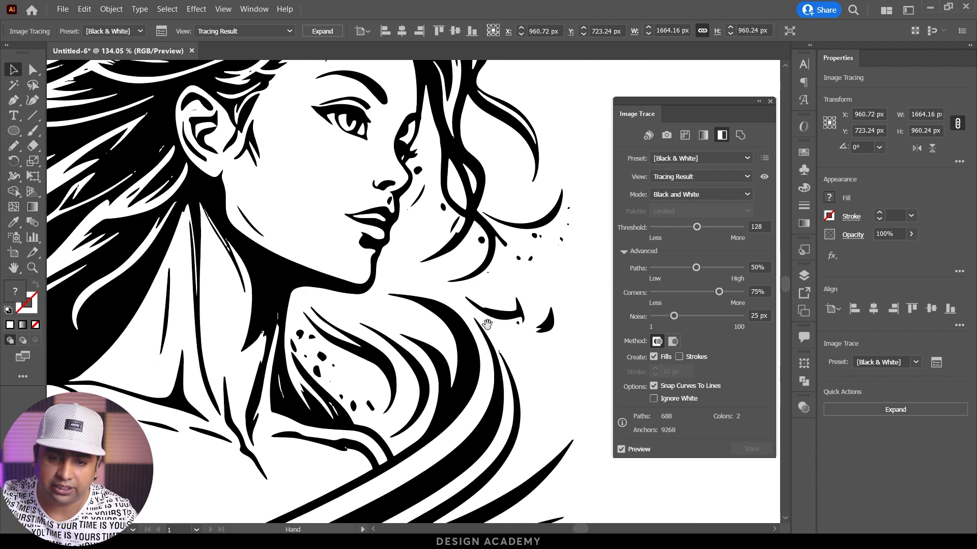
key(ctrl+0)
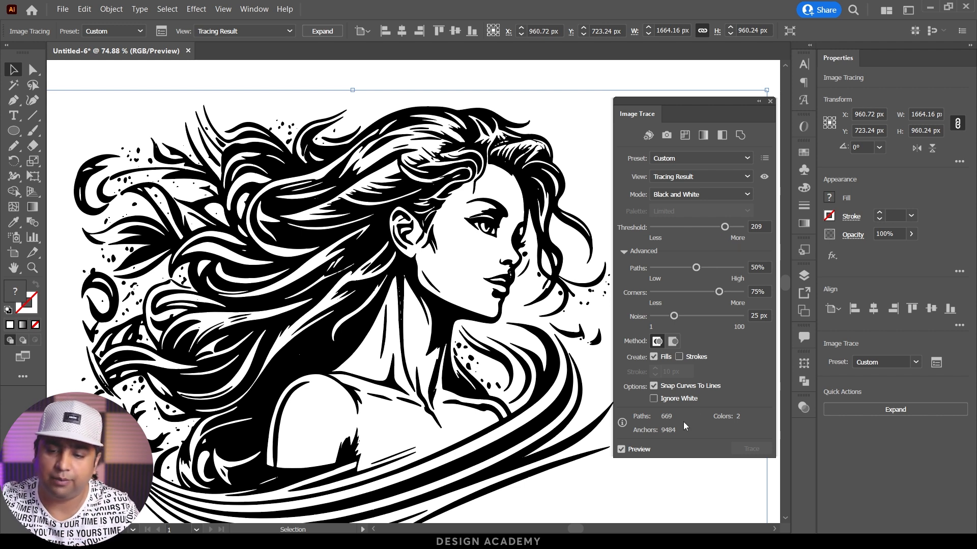
Make the trace ignore white under its advanced options and expand it into vector shapes
click(624, 251)
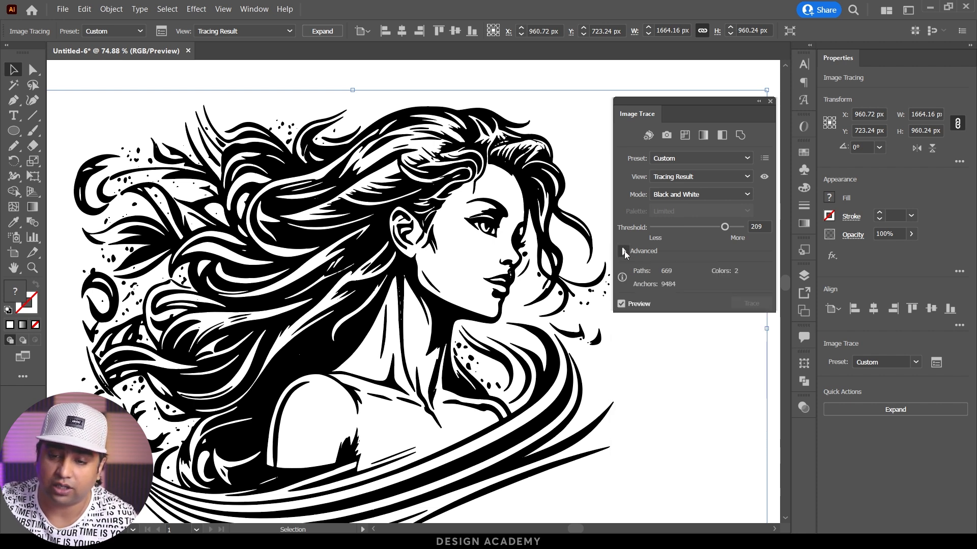
click(624, 252)
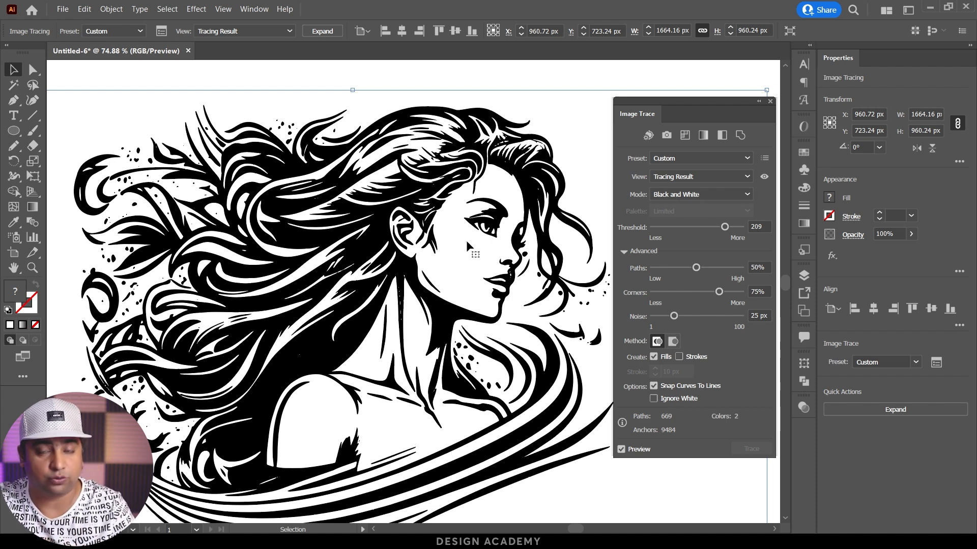
click(679, 398)
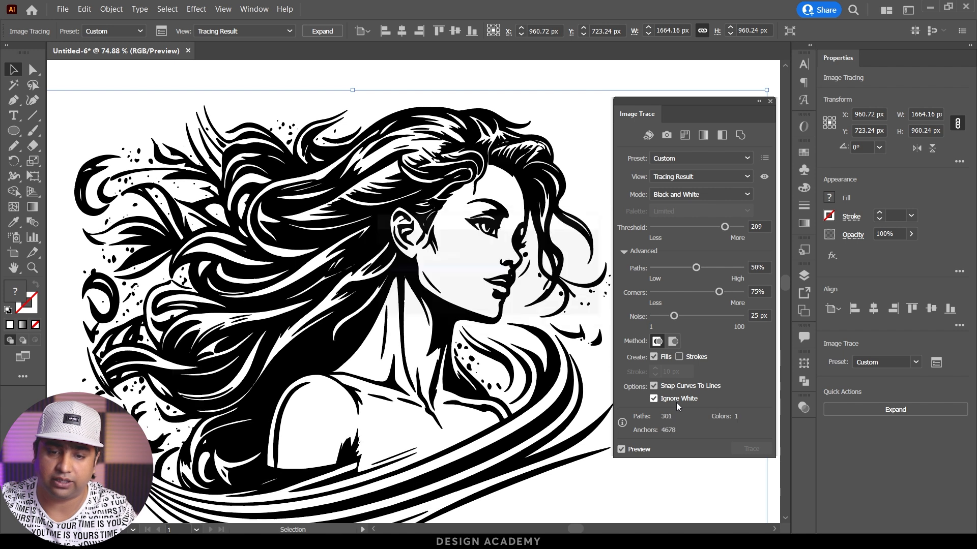
click(886, 411)
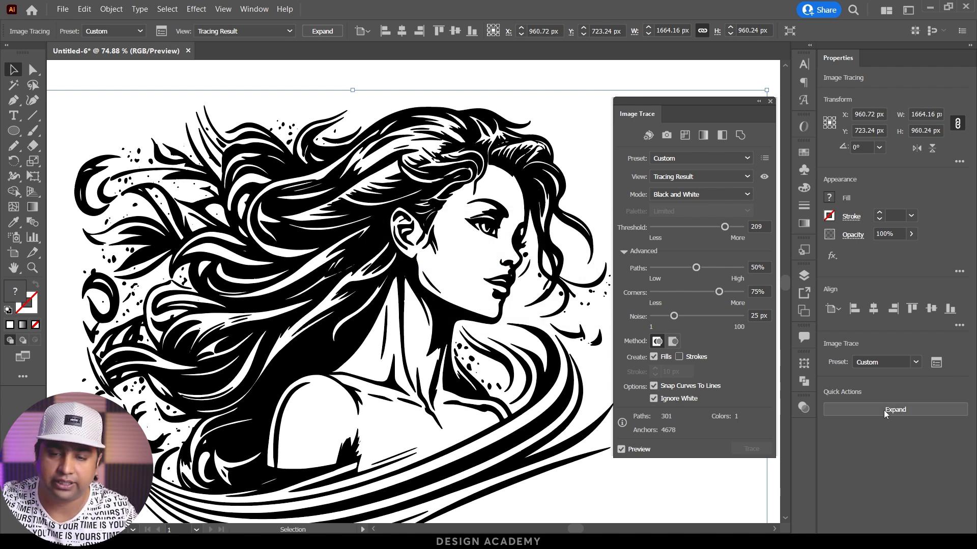
click(771, 103)
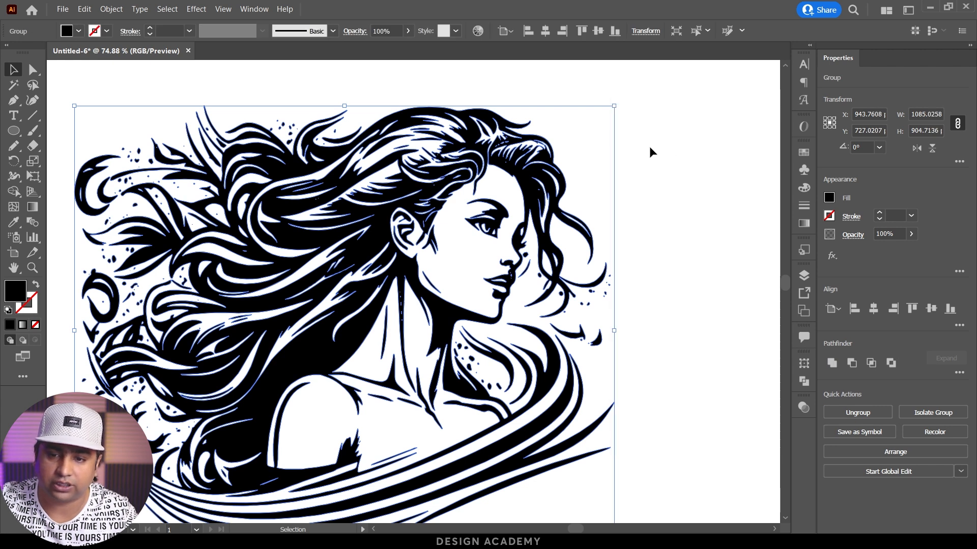
Try several swatch colours as the traced logo's fill, finish with the black swatch, and deselect the artwork
scroll(649, 150, down, 5)
drag(526, 251, 533, 252)
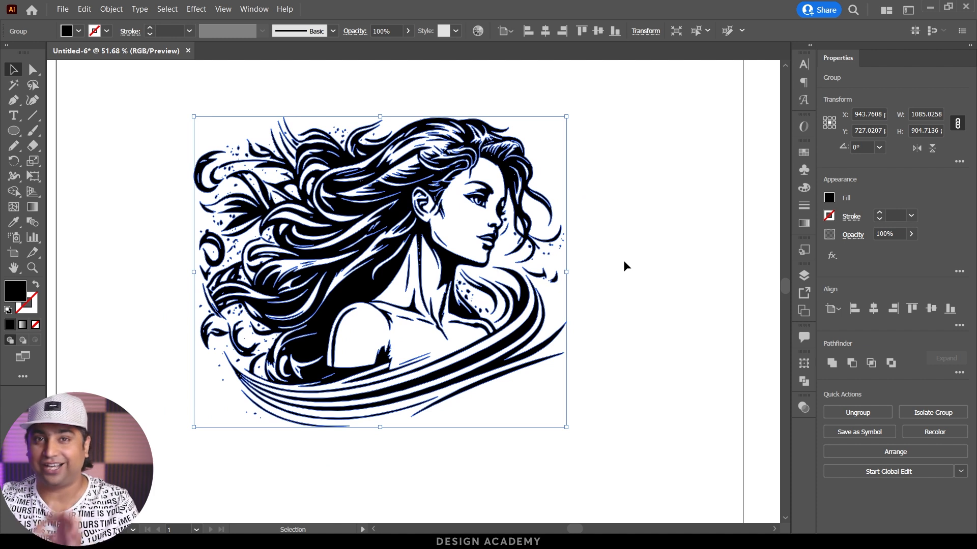
click(829, 199)
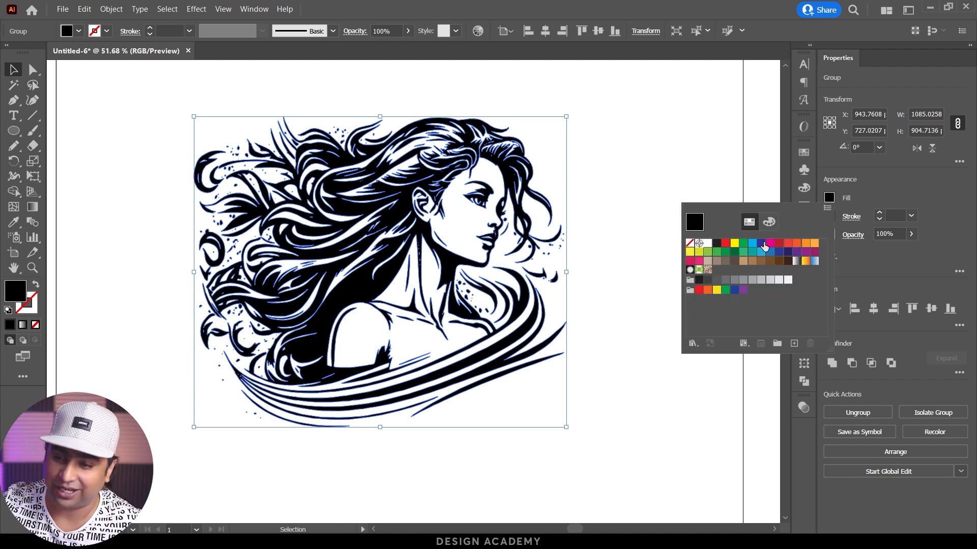
click(761, 243)
click(770, 243)
click(788, 243)
click(797, 243)
click(806, 243)
click(815, 243)
click(725, 244)
click(717, 244)
click(629, 202)
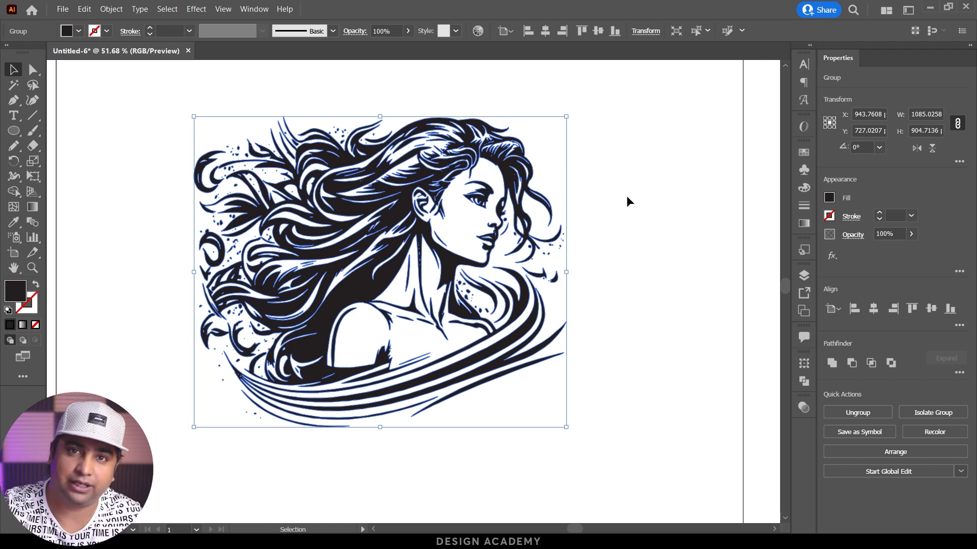
click(629, 206)
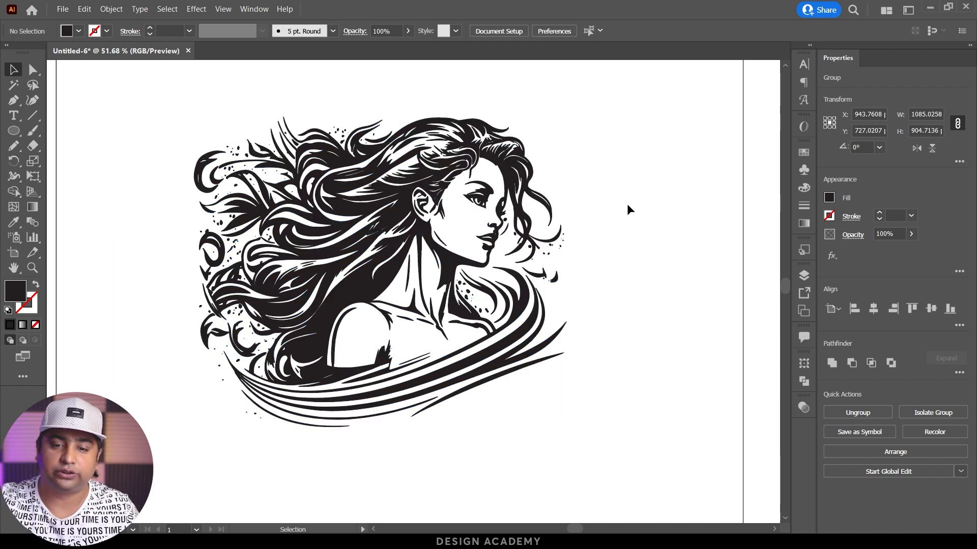
Center the logo horizontally and vertically on the artboard and scale it up proportionally from its center to about 1643 x 1370 px
key(ctrl+0)
key(ctrl+a)
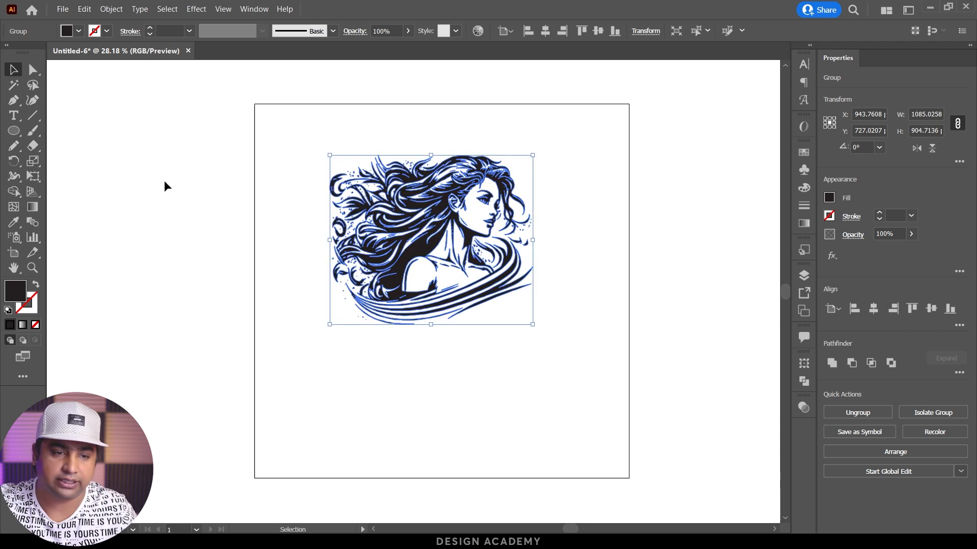
click(873, 309)
click(931, 309)
drag(542, 206, 630, 164)
click(663, 279)
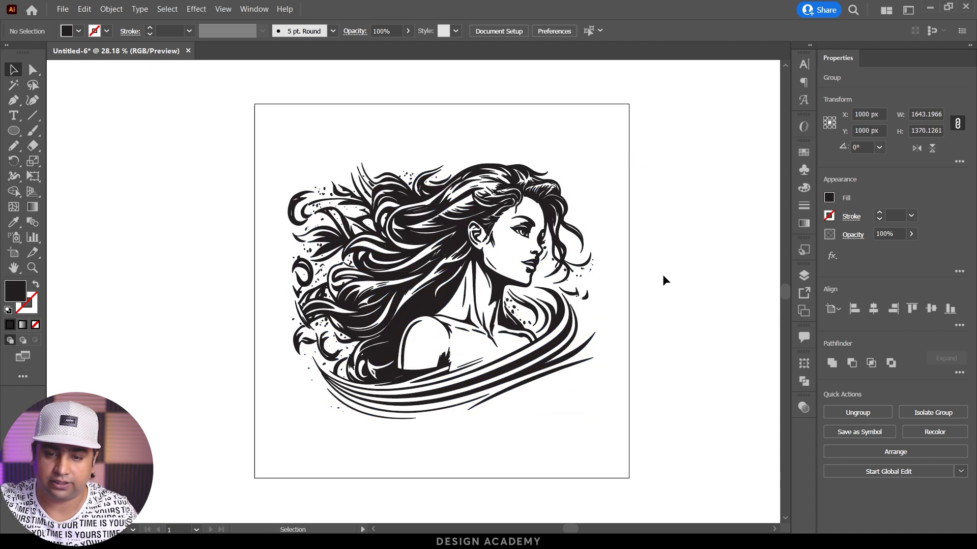
Export the artboard as a JPEG named "beauty logo illustration" in Downloads, with maximum quality and Screen (72 ppi) resolution
click(62, 8)
mouse_move(101, 208)
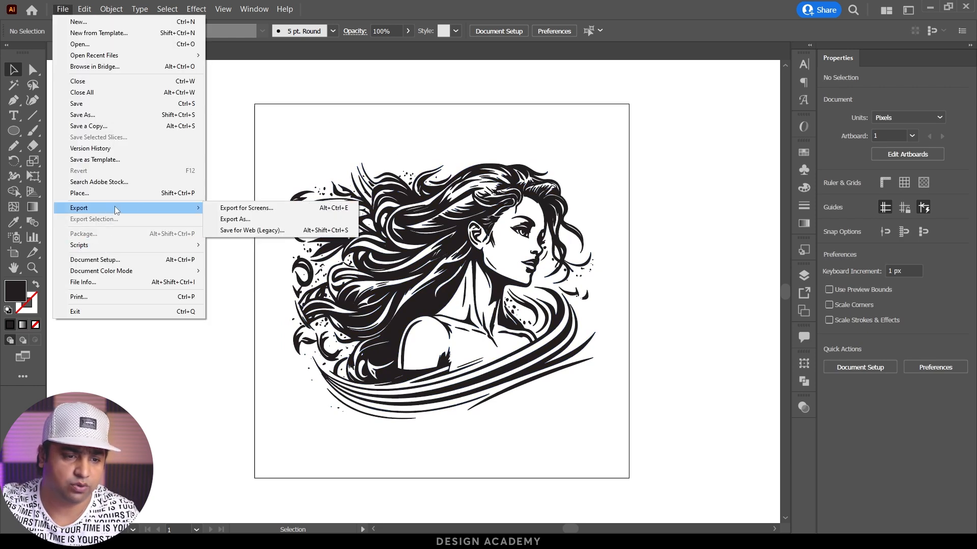
click(239, 219)
click(179, 339)
click(209, 310)
text(beauty logo illustration)
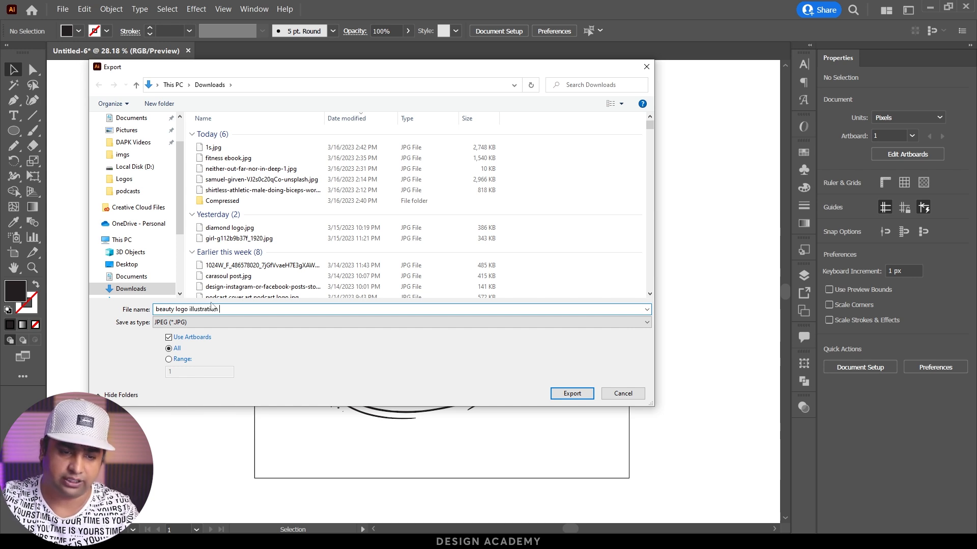
click(561, 395)
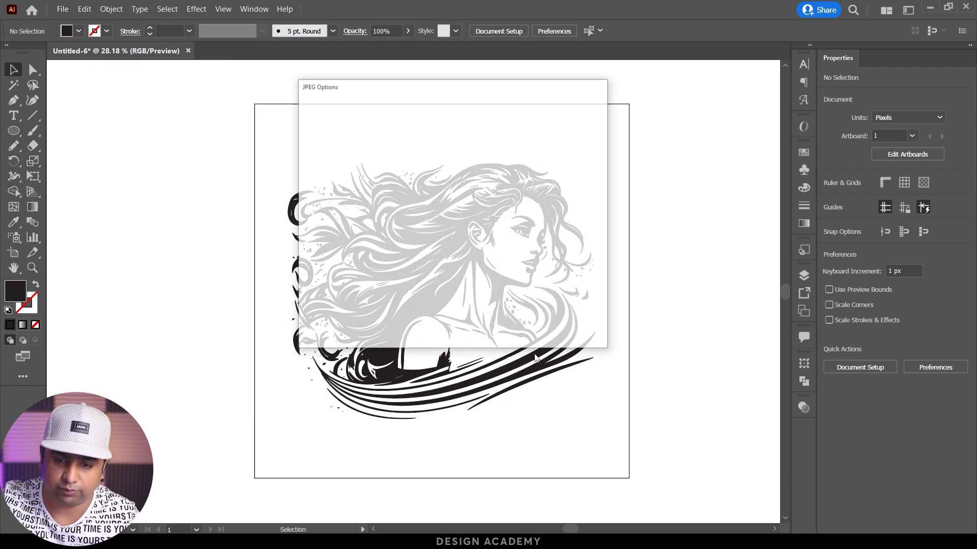
click(430, 229)
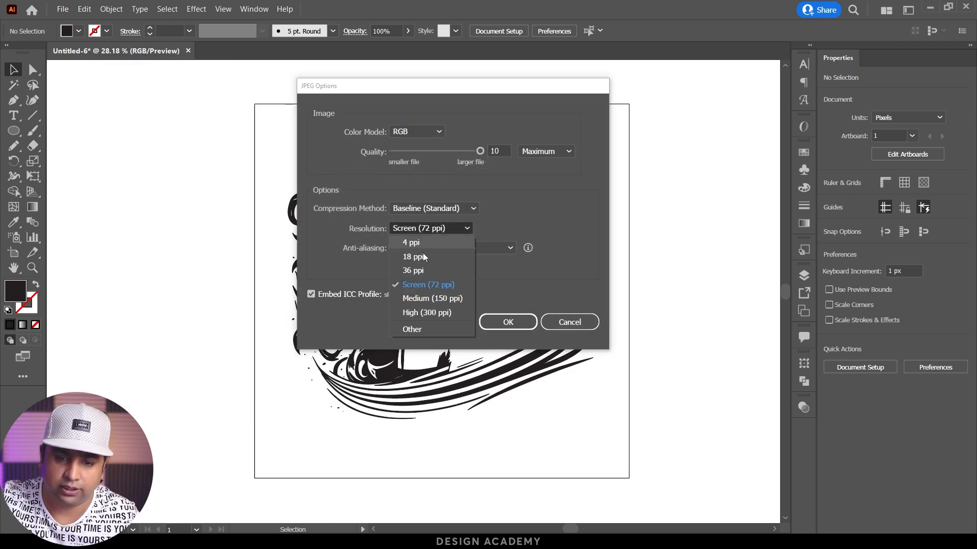
click(428, 285)
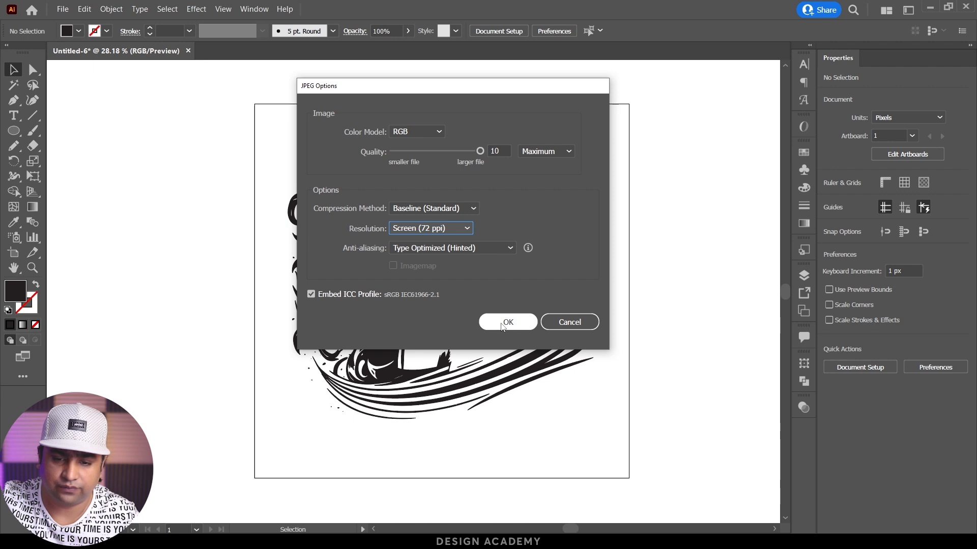
click(508, 322)
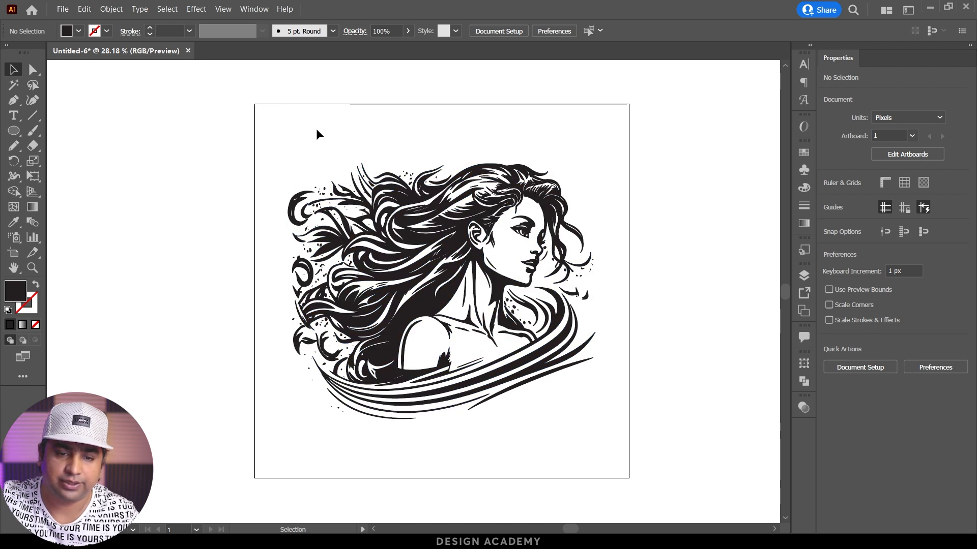
Save the document in Downloads as an Adobe Illustrator file named "beauty logo illustration" in the Illustrator CC (Legacy) version
click(63, 9)
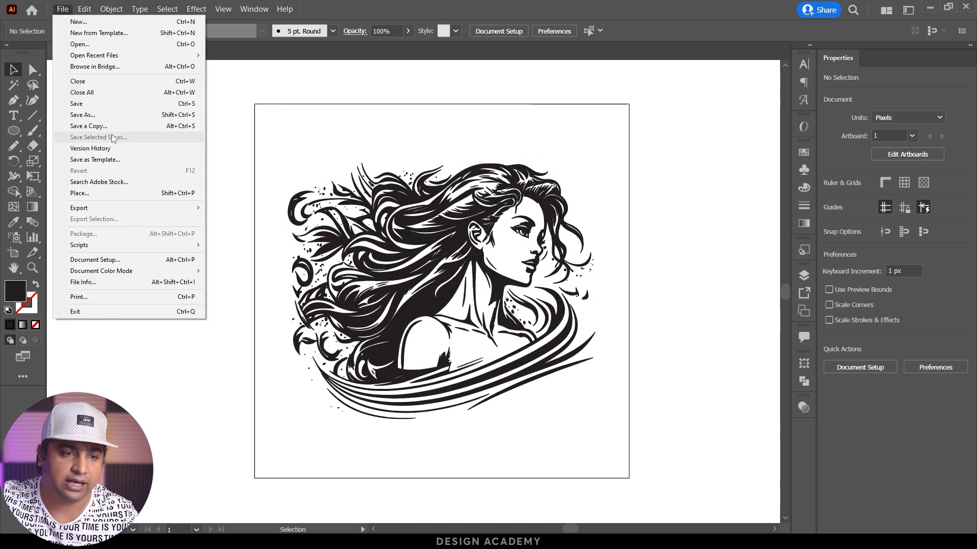
click(122, 114)
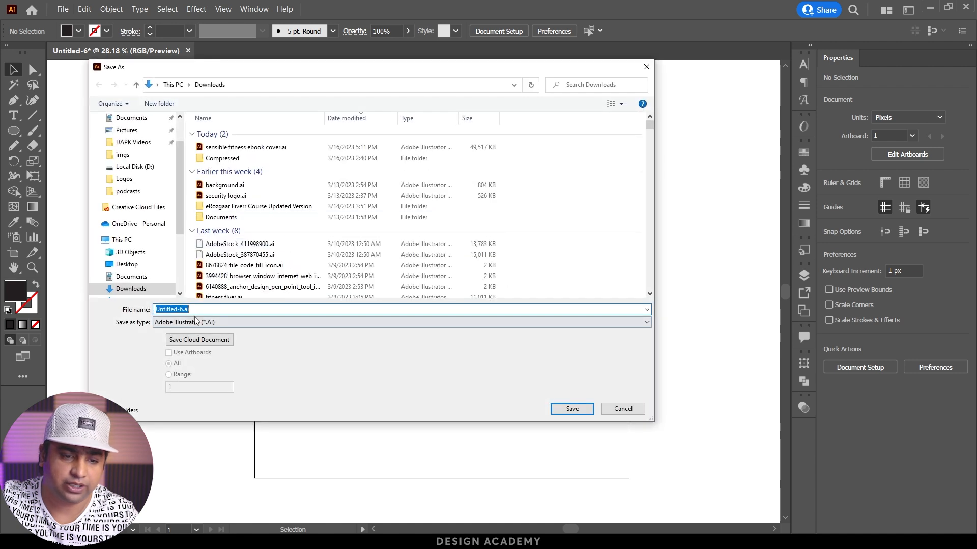
text(beau)
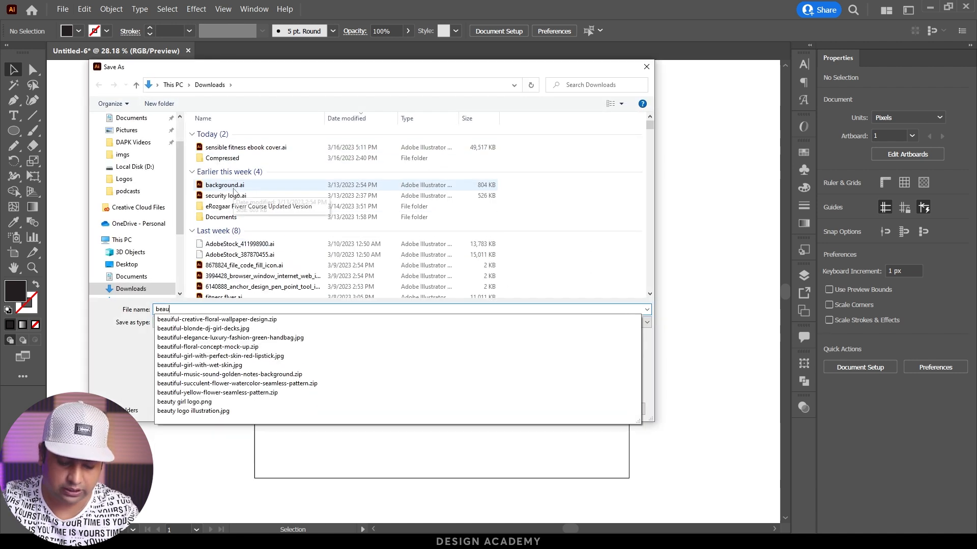
text(ty logoillust)
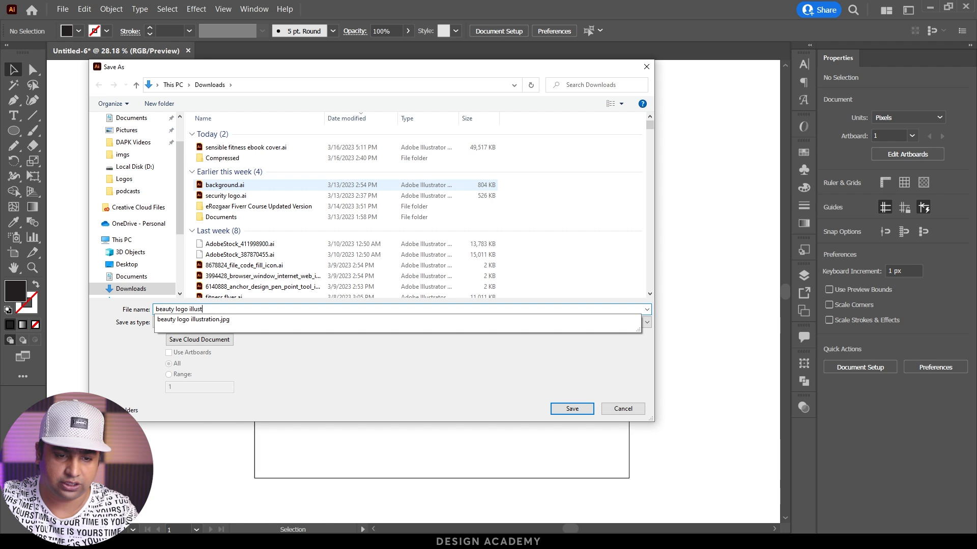
text(ration)
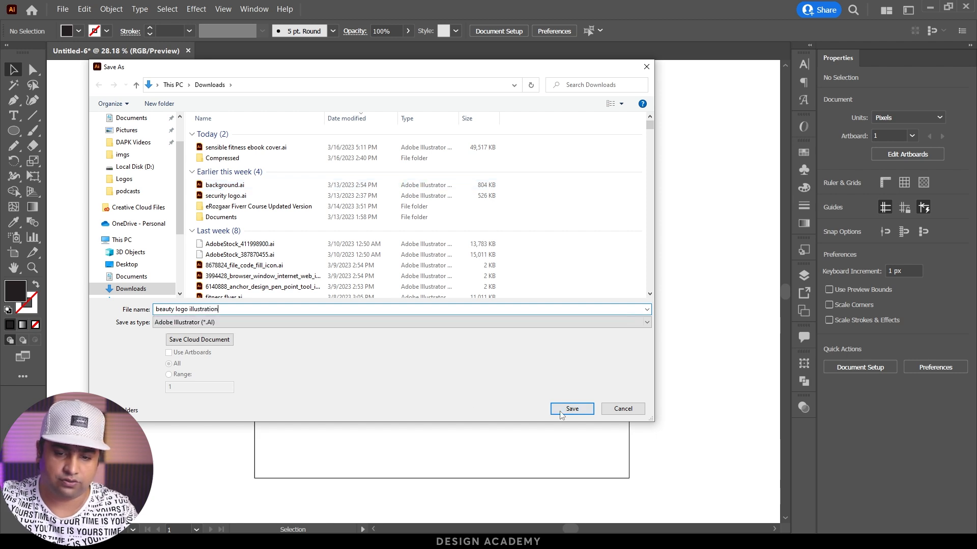
click(572, 408)
click(275, 105)
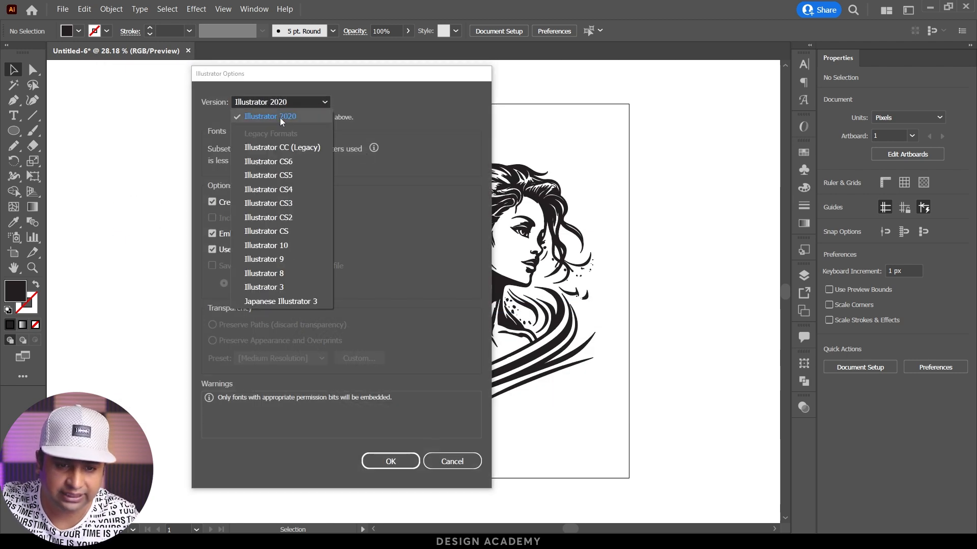
click(301, 148)
click(402, 458)
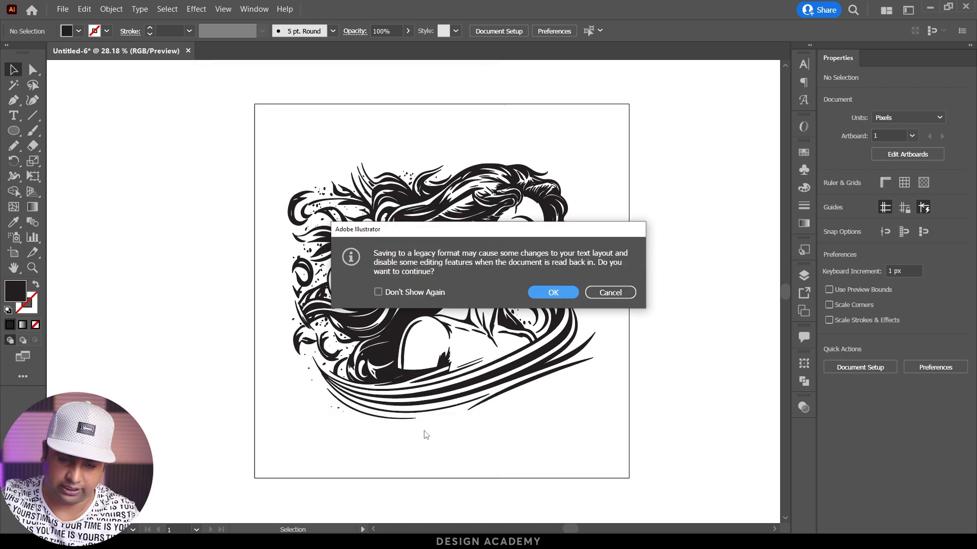
click(560, 293)
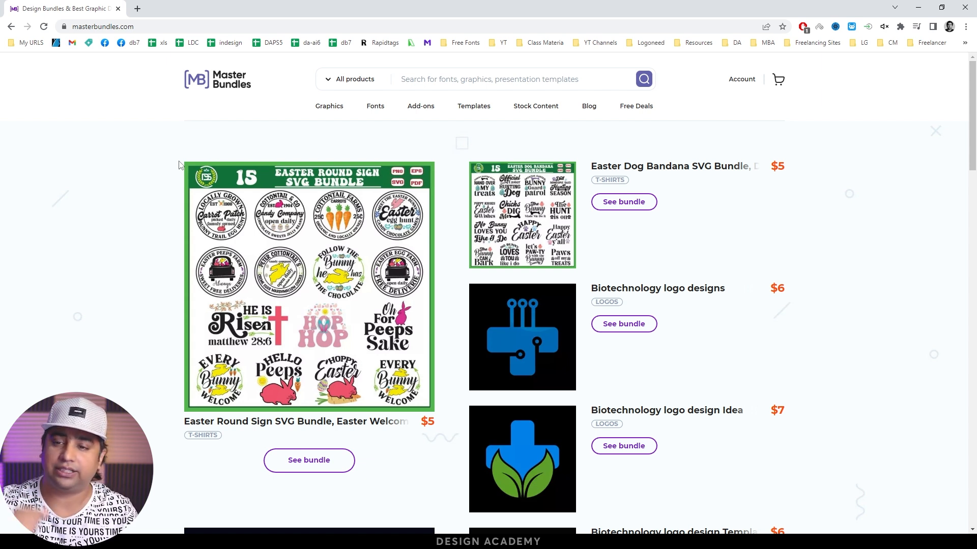
Switch to the MasterBundles site in the browser, open the vendor account's new product form and review its upload requirements
click(740, 81)
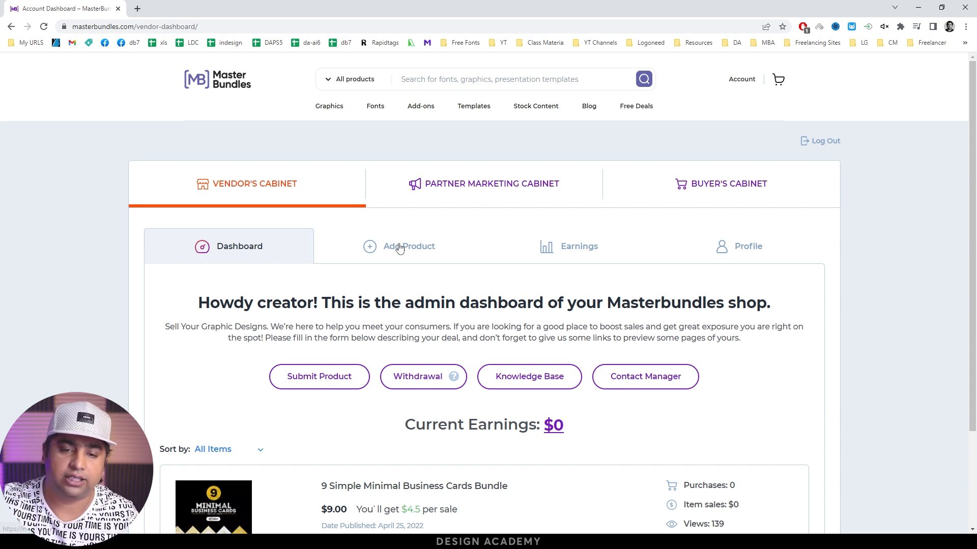
click(415, 253)
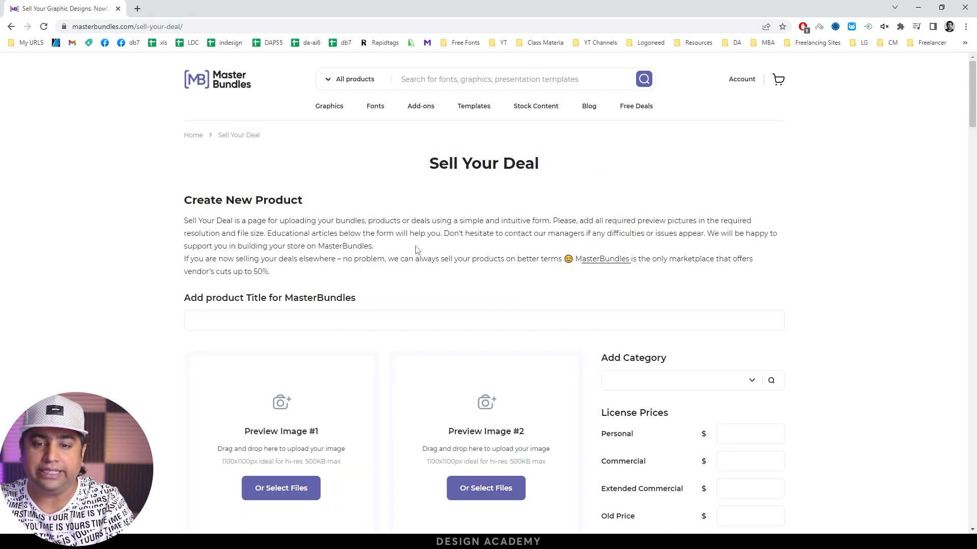
scroll(424, 257, down, 3)
scroll(402, 258, up, 3)
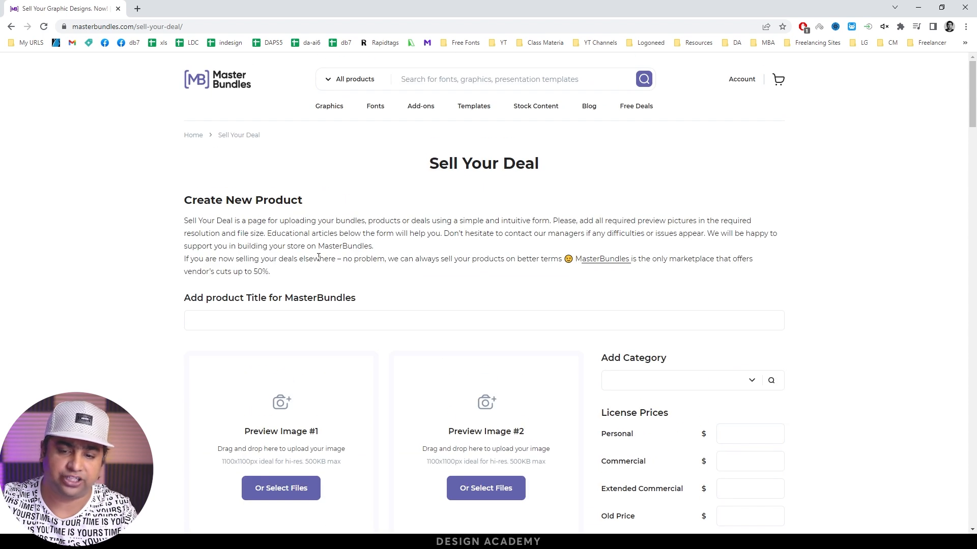
scroll(312, 258, down, 3)
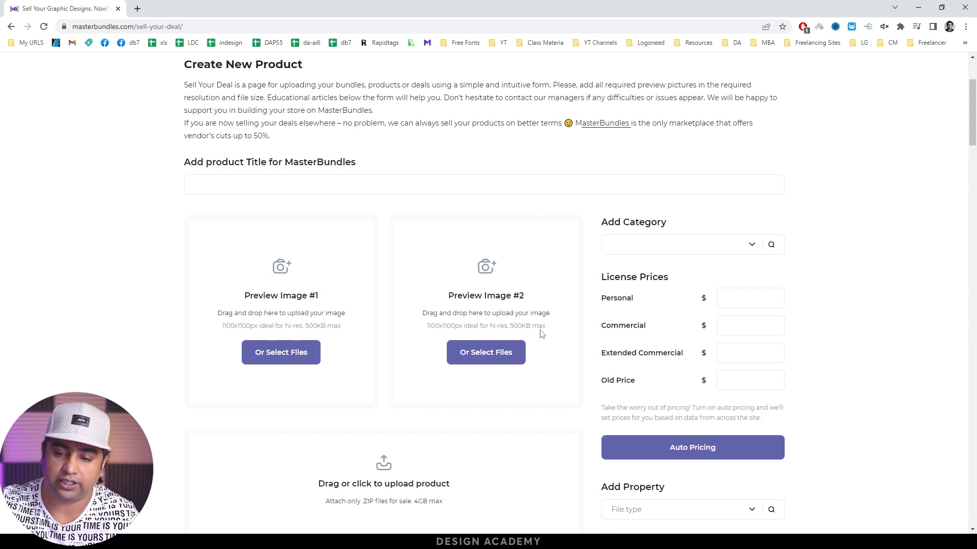
scroll(574, 333, down, 3)
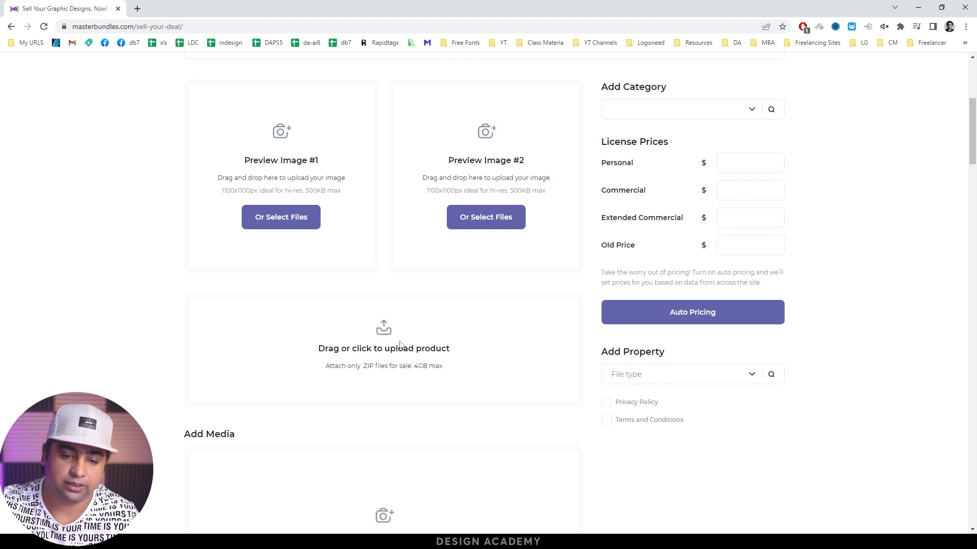
scroll(273, 238, up, 5)
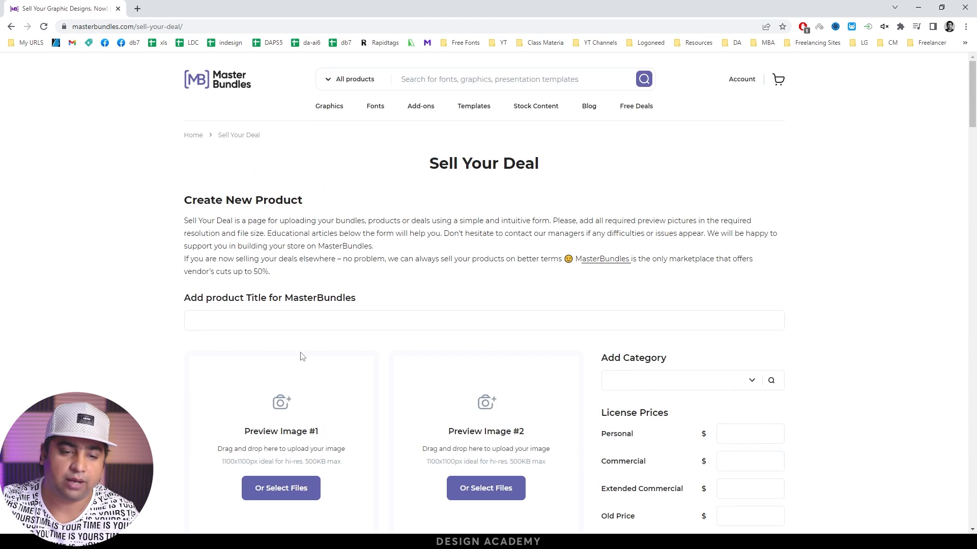
Give the new product the title "Beauty Girl Logo Illustration"
scroll(300, 356, down, 3)
click(253, 182)
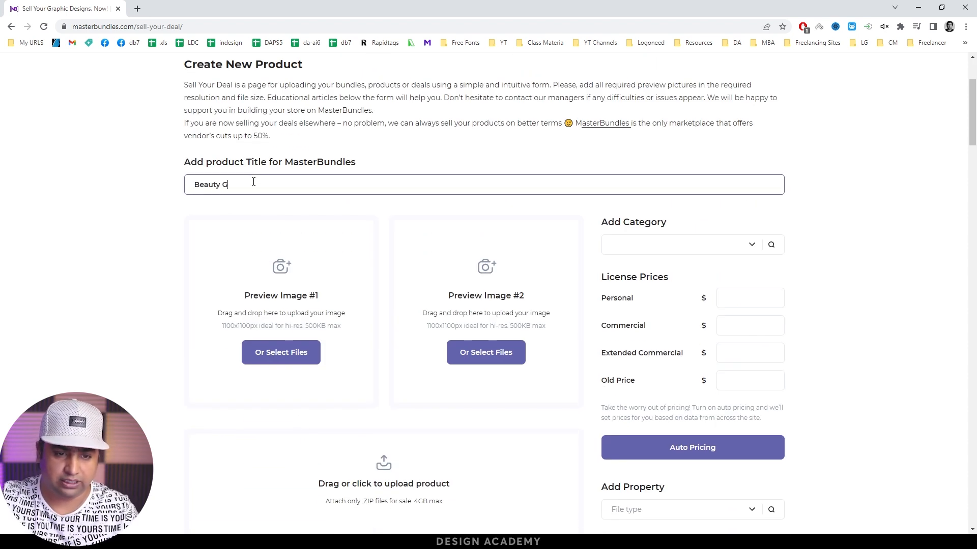
text(Beauty Girl Logo Ill)
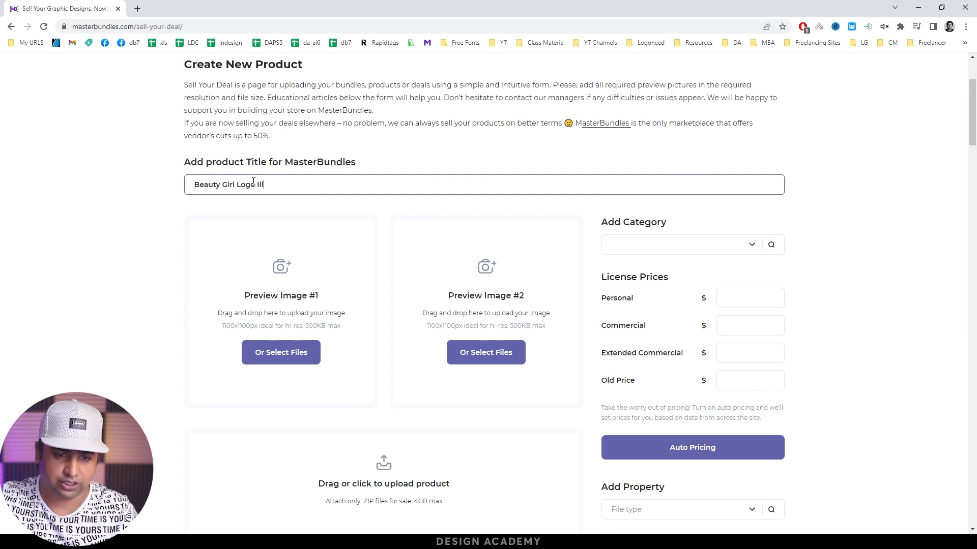
text(ustration)
Try to upload beauty logo illustration.jpg from Downloads as the product's Preview Image #1
click(294, 358)
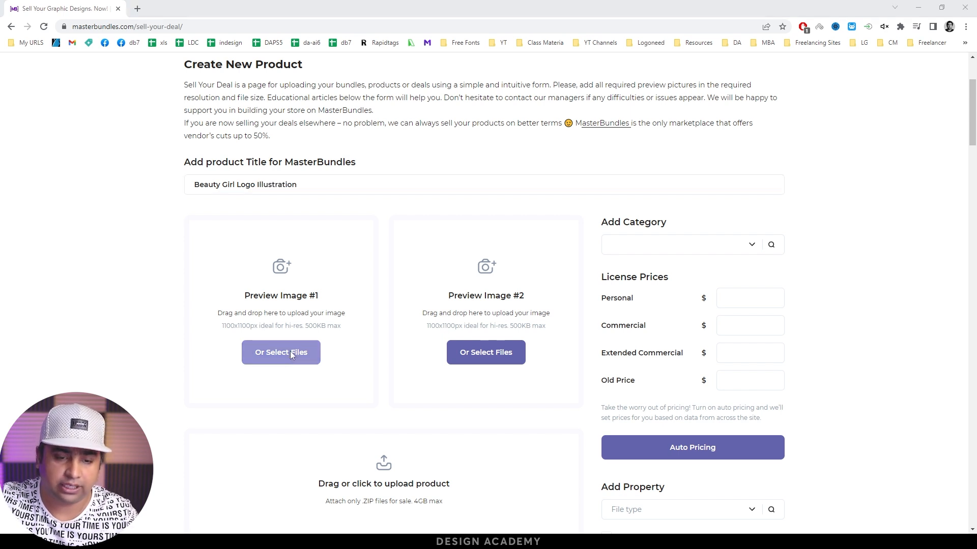
click(126, 90)
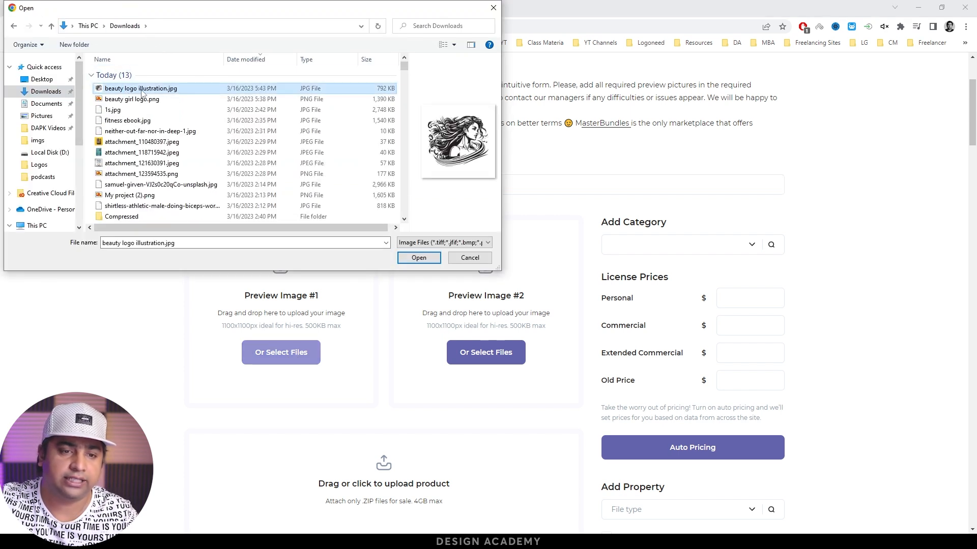
click(428, 258)
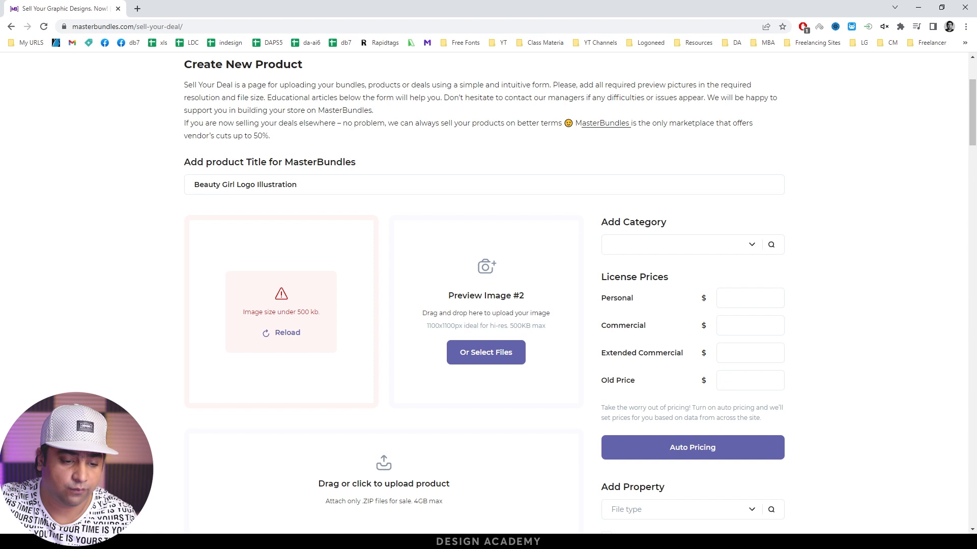
Switch to Photoshop and open beauty logo illustration.jpg from Downloads
key(alt+Tab)
click(22, 6)
click(32, 27)
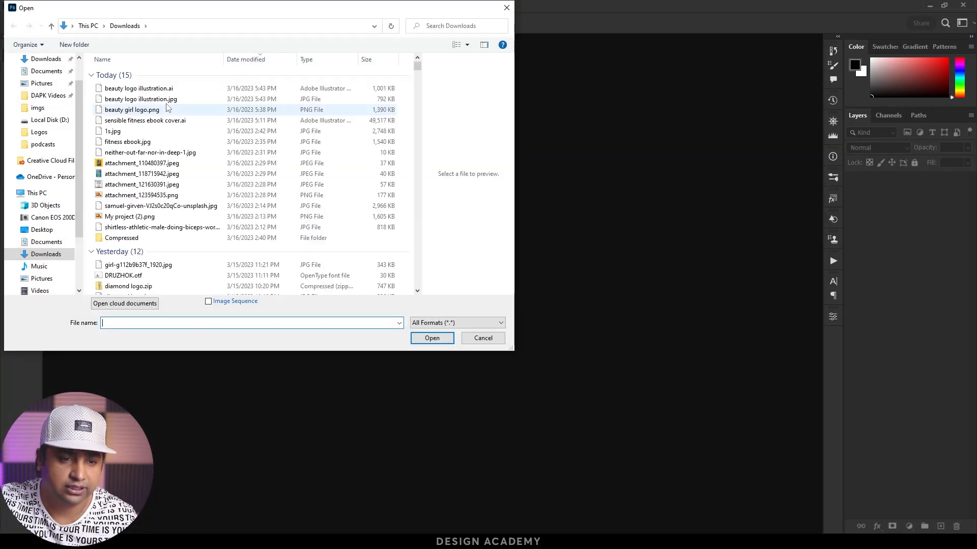
click(128, 99)
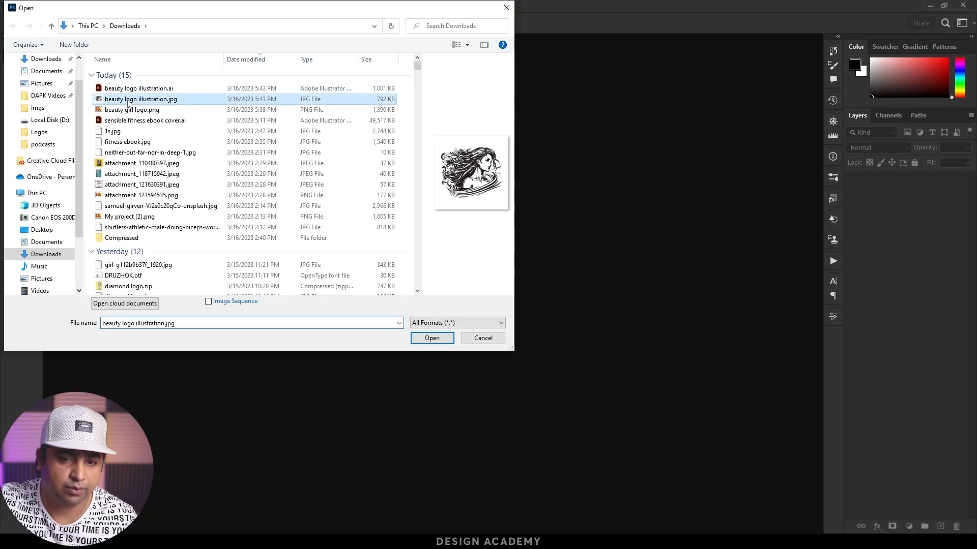
click(430, 339)
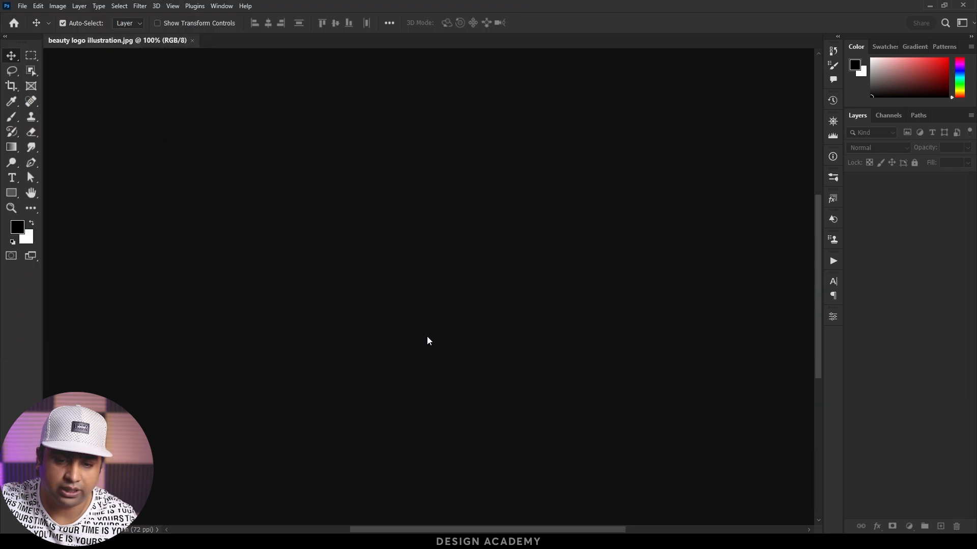
Resize the logo image to 1100 x 1100 pixels
click(66, 7)
click(76, 81)
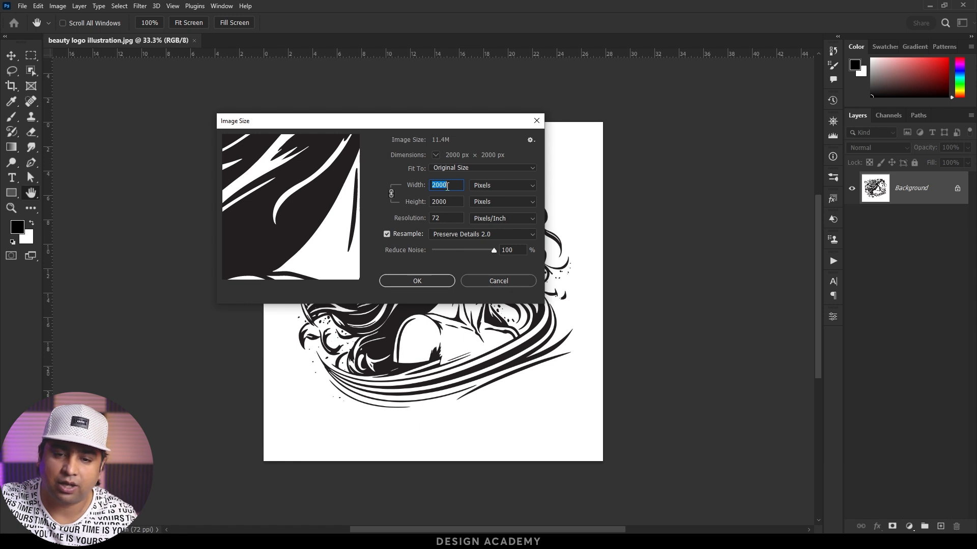
text(1100)
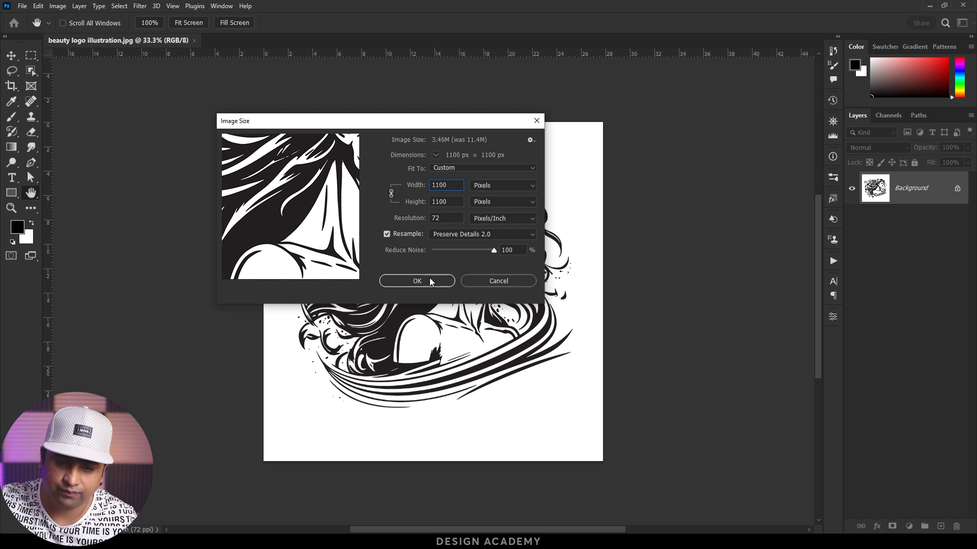
click(414, 281)
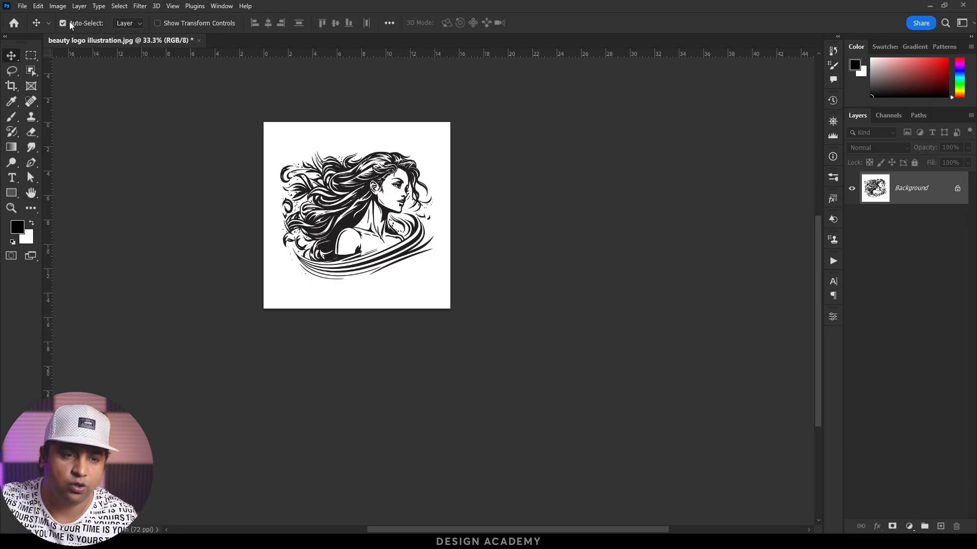
Export the resized logo as a JPG to Downloads, replacing the existing beauty logo illustration.jpg
click(23, 6)
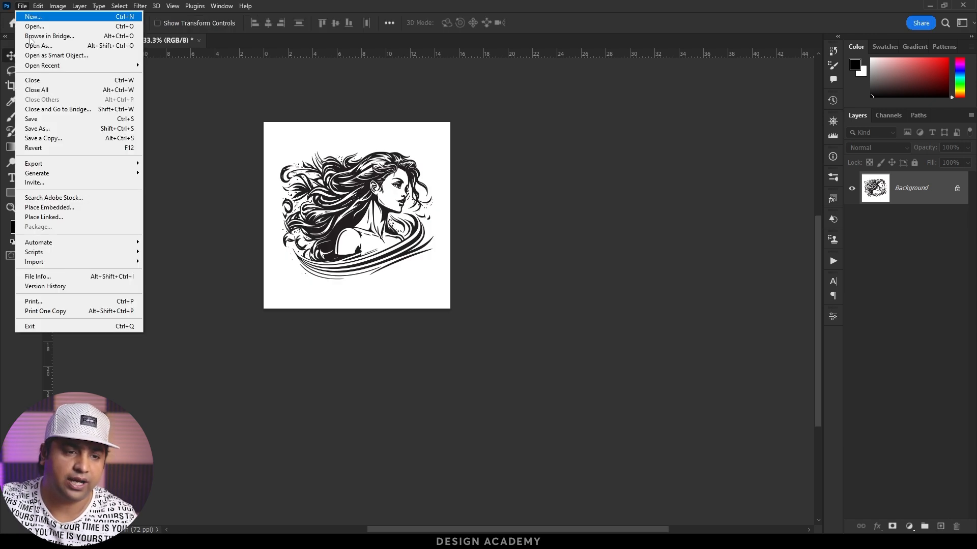
mouse_move(77, 163)
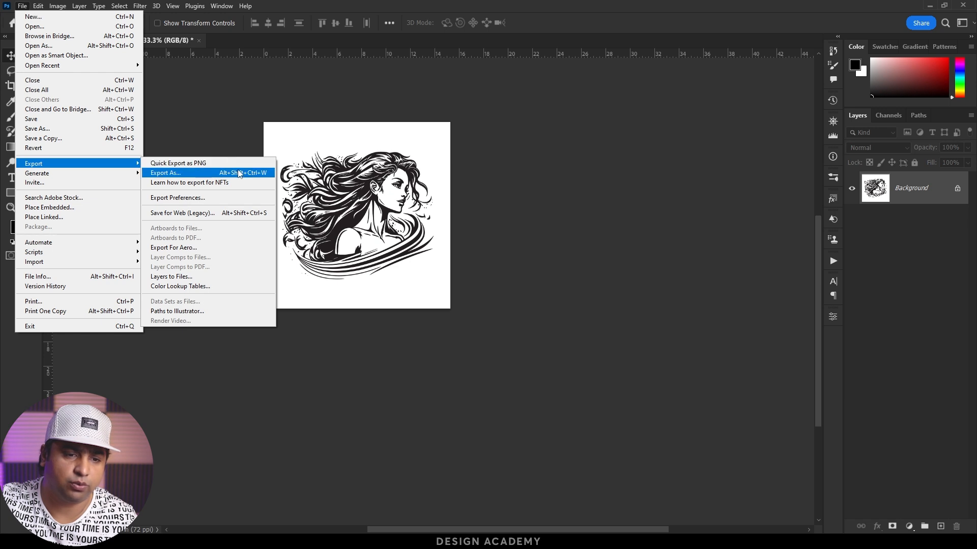
click(231, 173)
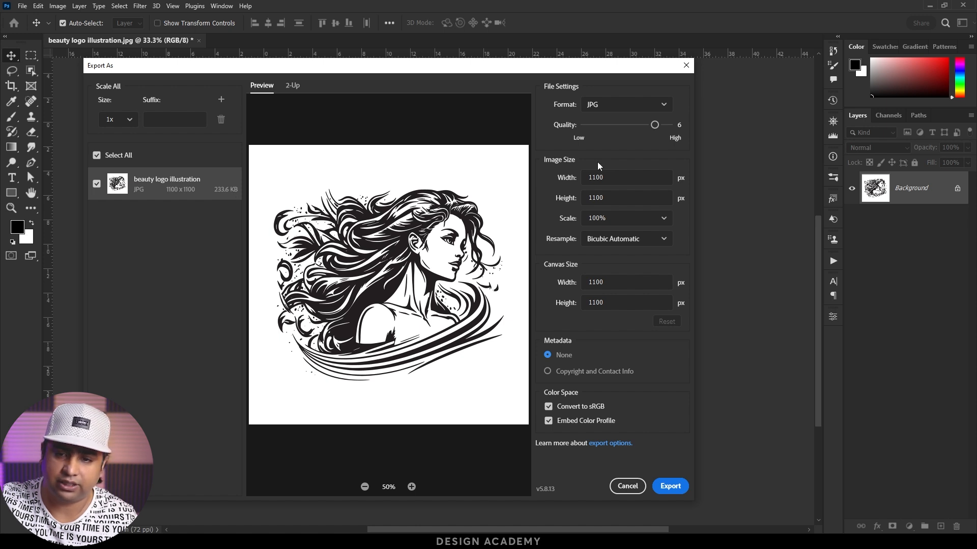
click(670, 487)
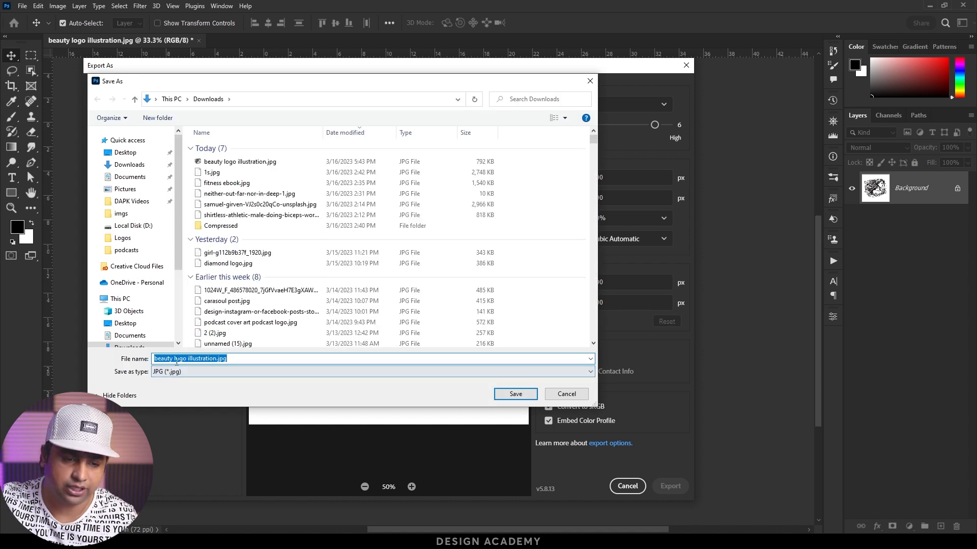
click(515, 395)
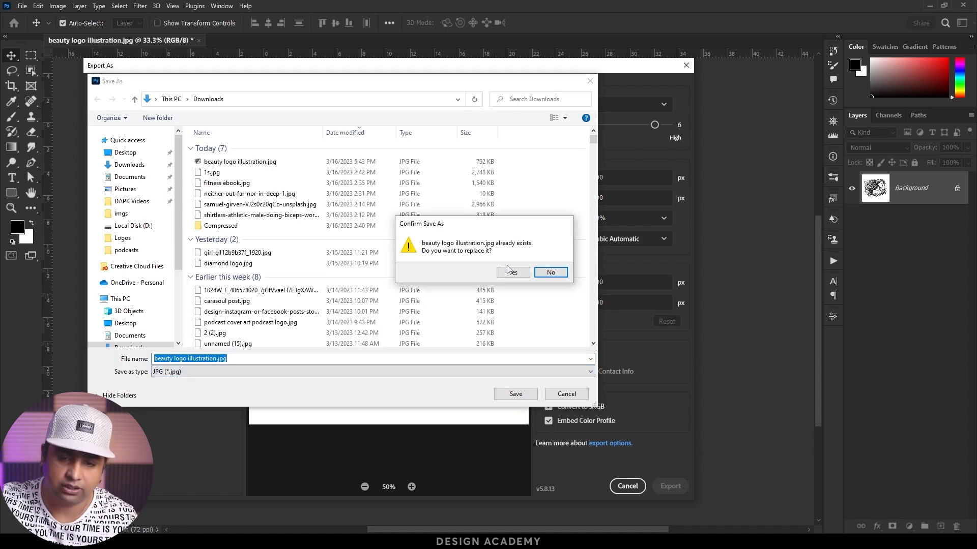
click(509, 272)
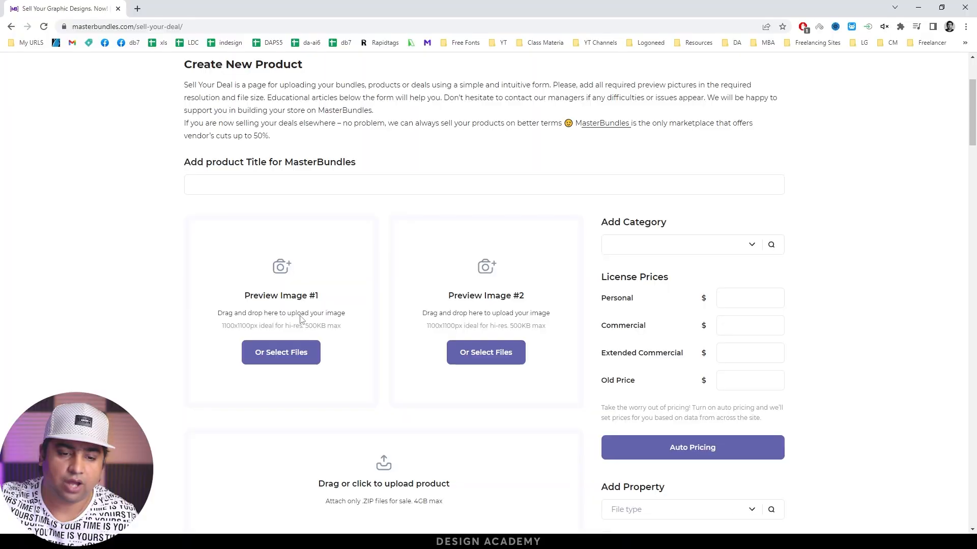
Switch to the MasterBundles product form and upload beauty logo illustration.jpg as both Preview Image #1 and Preview Image #2
click(289, 355)
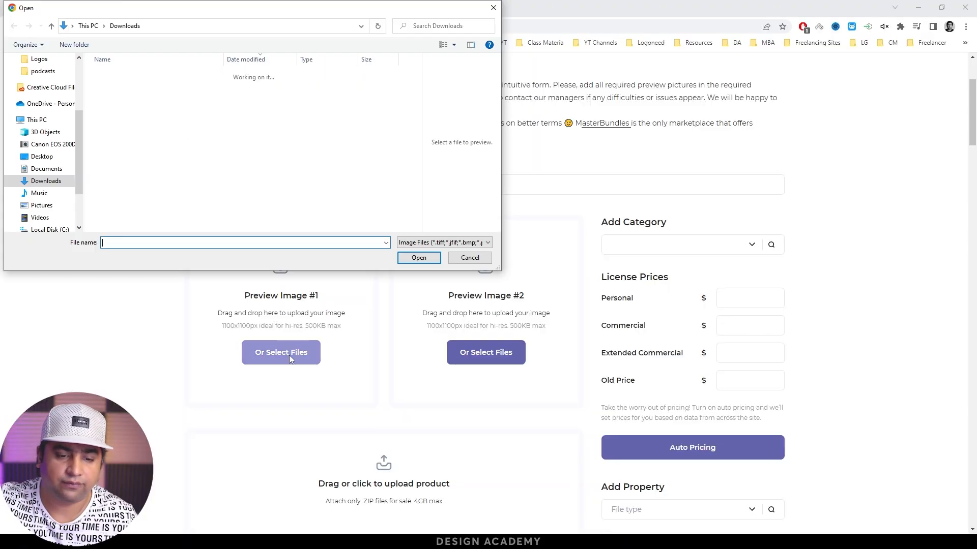
click(134, 90)
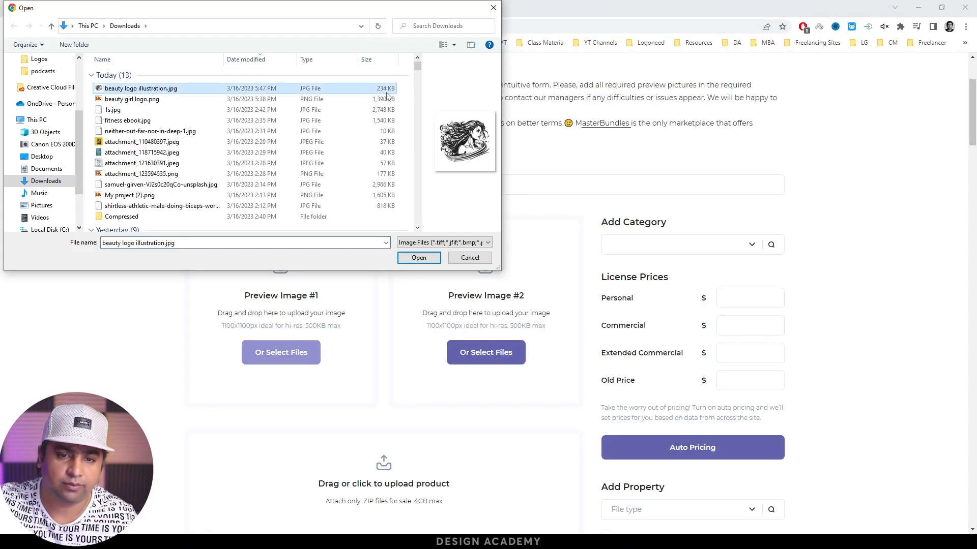
click(419, 258)
click(483, 354)
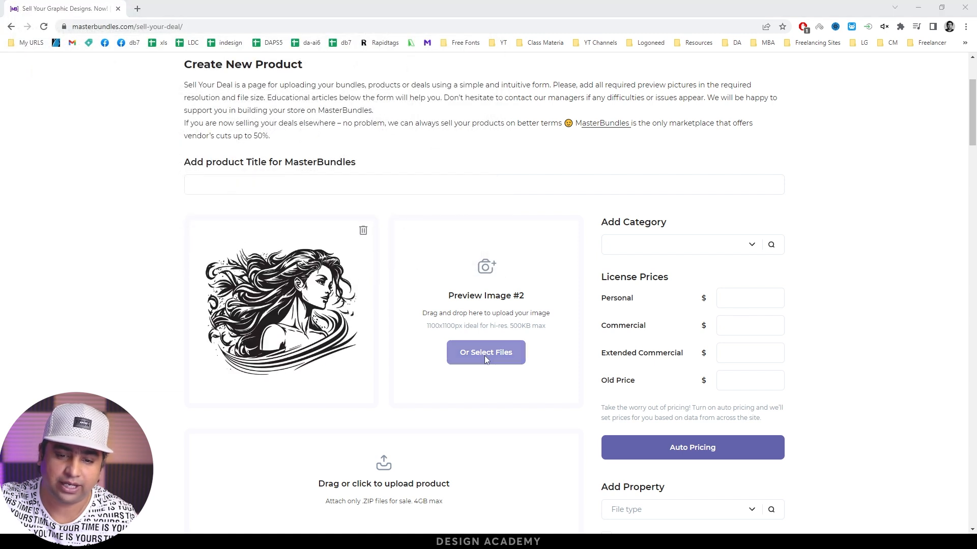
click(116, 90)
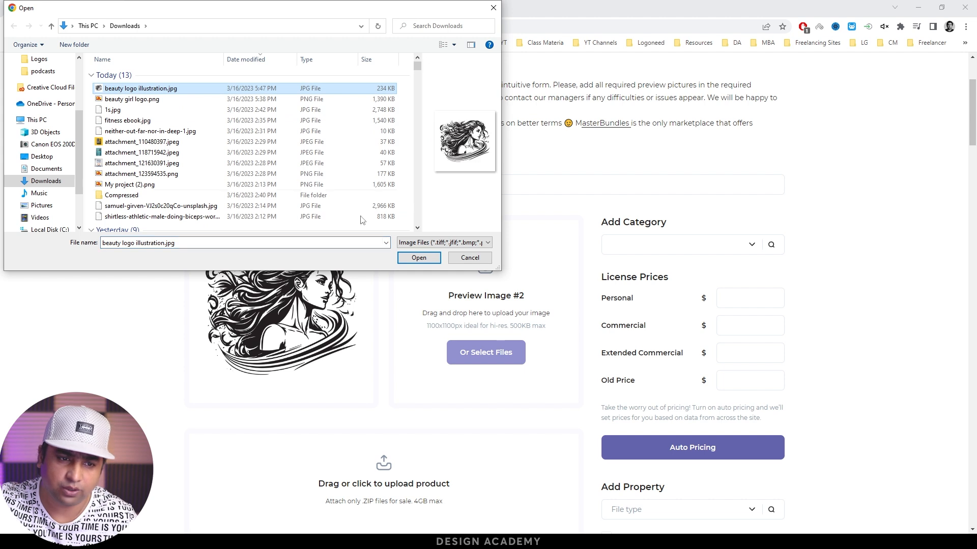
click(418, 258)
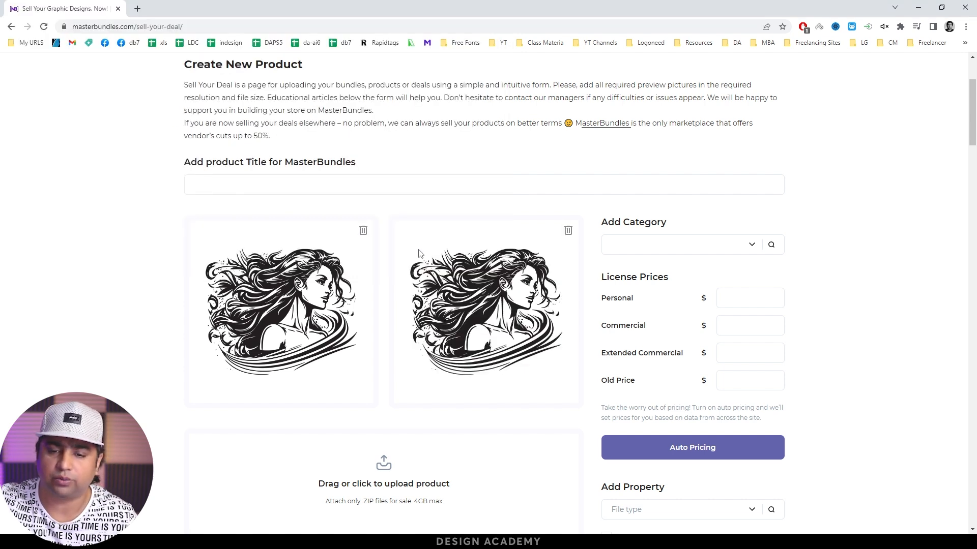
Assign the product to the categories Graphics/Logos, Graphics/Illustrations and Graphics/Logos/Beauty
click(670, 256)
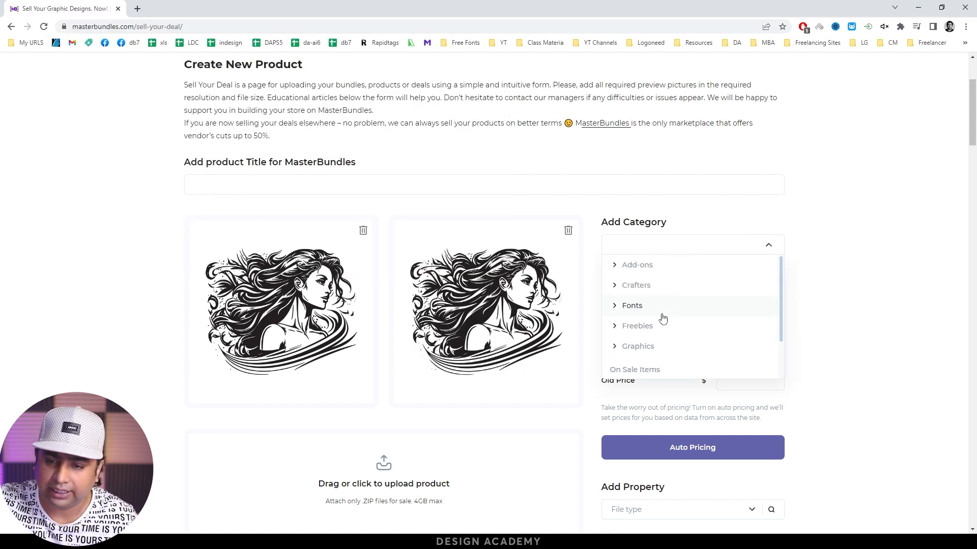
click(660, 346)
scroll(688, 344, down, 5)
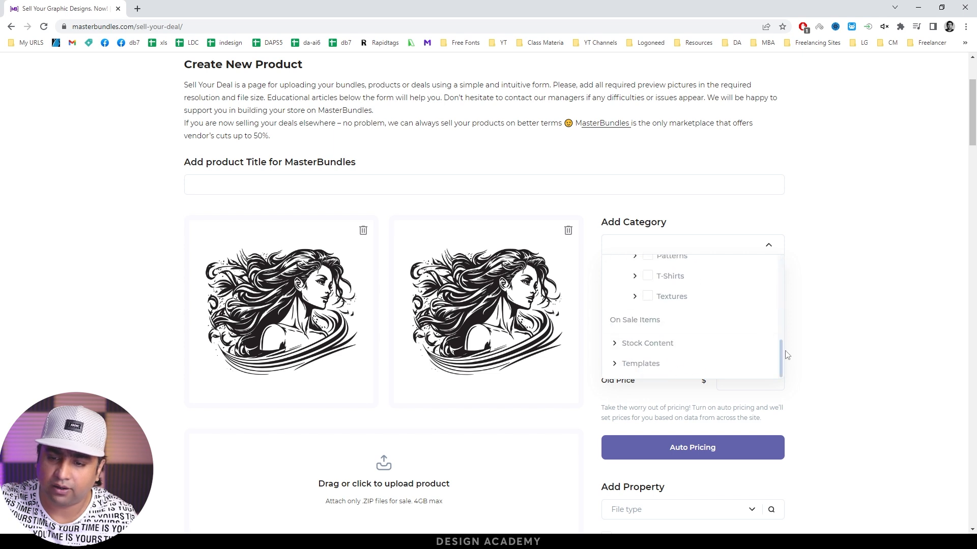
drag(781, 362, 787, 325)
click(634, 347)
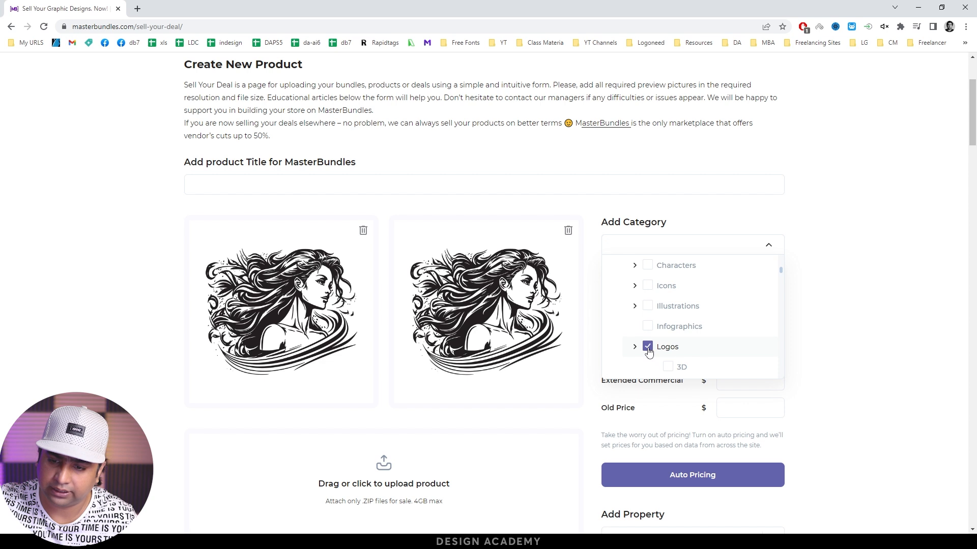
drag(781, 272, 792, 337)
click(647, 314)
click(668, 281)
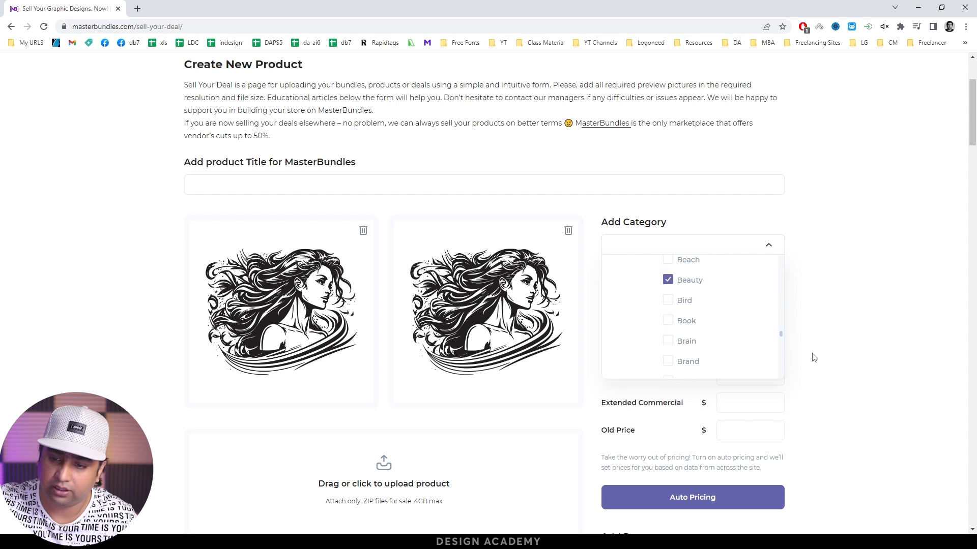
click(849, 335)
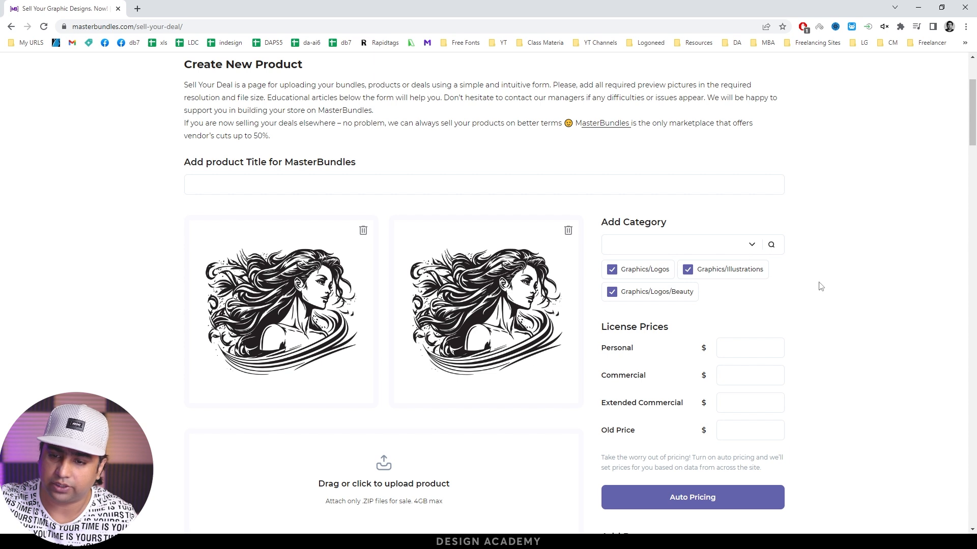
Fill in the product's license prices with Auto Pricing
scroll(834, 277, down, 3)
scroll(841, 274, down, 1)
click(707, 288)
Add AI as the product's file type property
scroll(840, 274, down, 2)
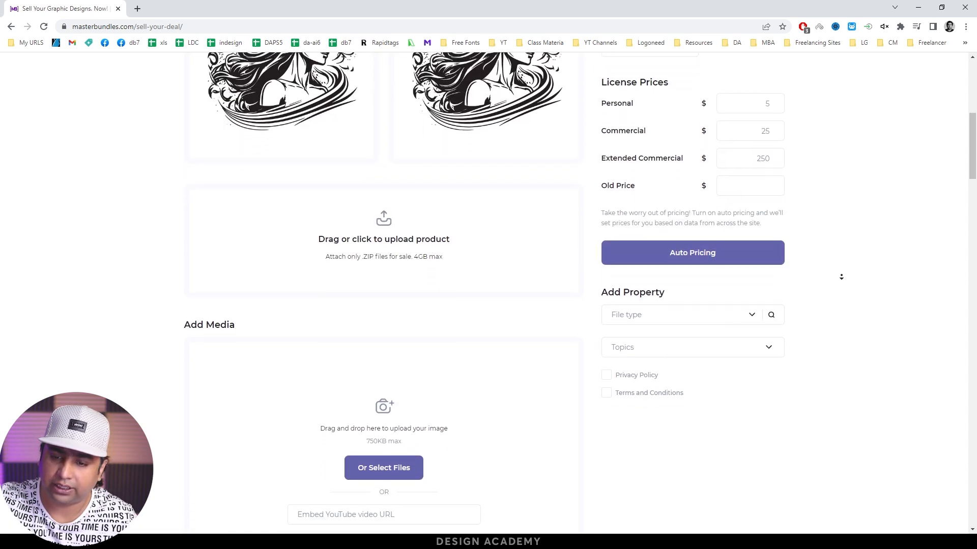
scroll(842, 277, down, 1)
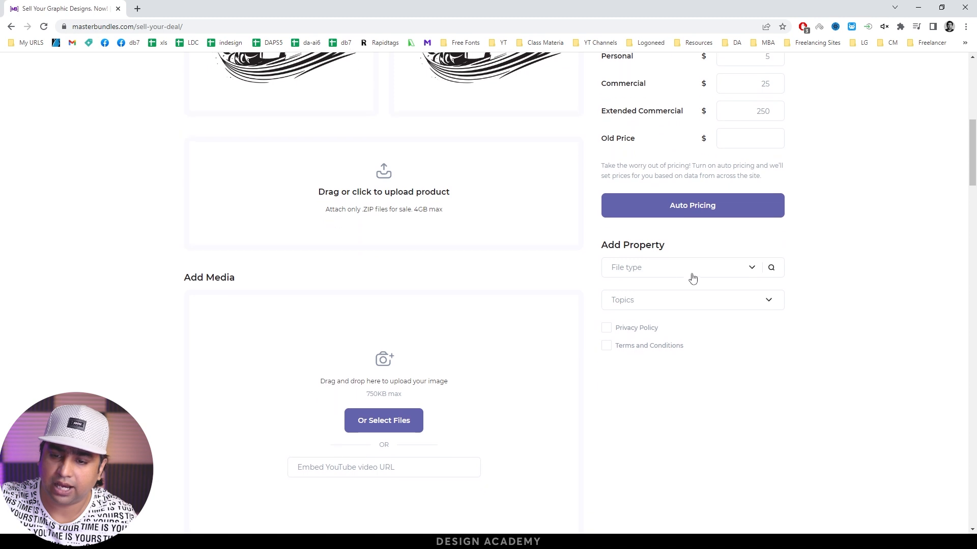
click(662, 276)
click(615, 340)
drag(780, 285, 783, 299)
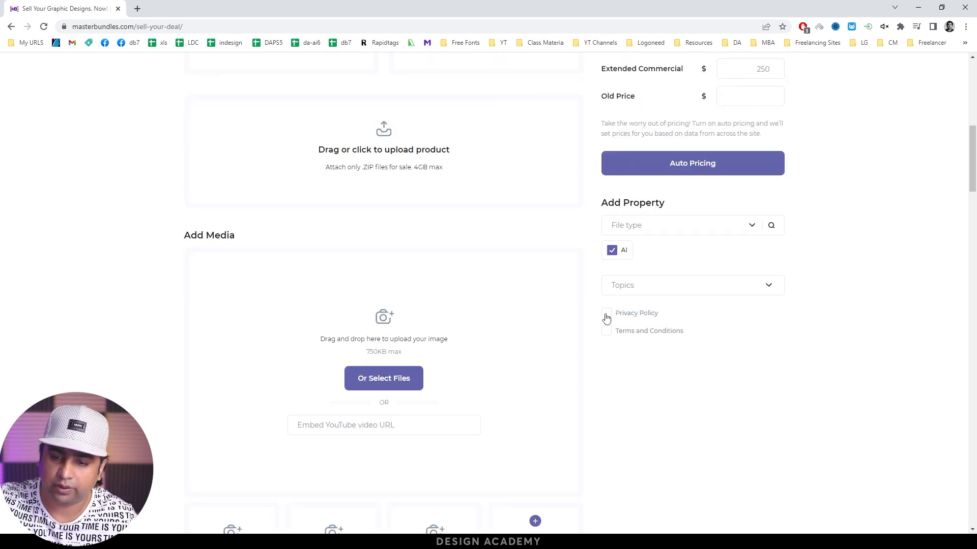
Accept the Privacy Policy and the Terms and Conditions for the product
click(607, 315)
click(606, 331)
middle_click(887, 331)
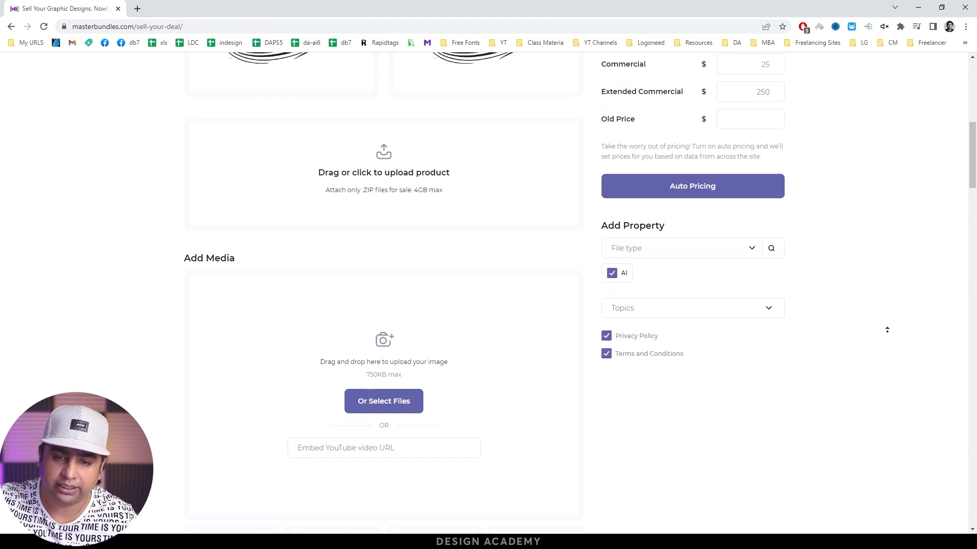
middle_click(887, 329)
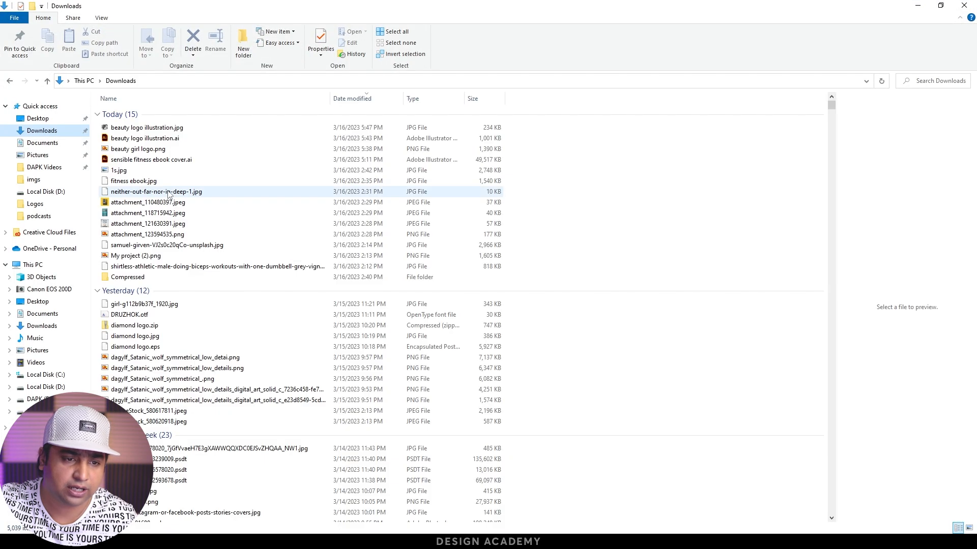
Switch to the Downloads folder in File Explorer and pack beauty logo illustration.jpg and beauty logo illustration.ai into beauty logo illustration.zip
click(190, 140)
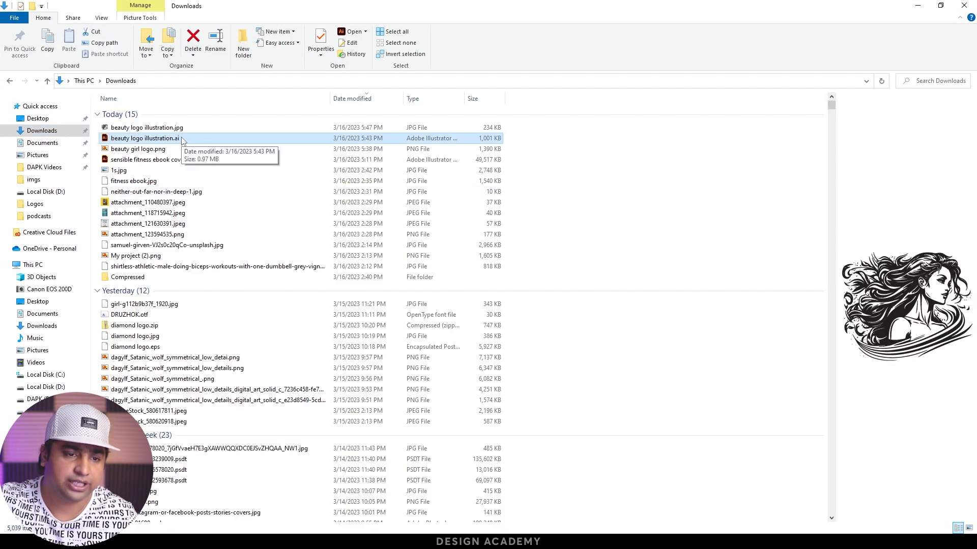
key(shift+Up)
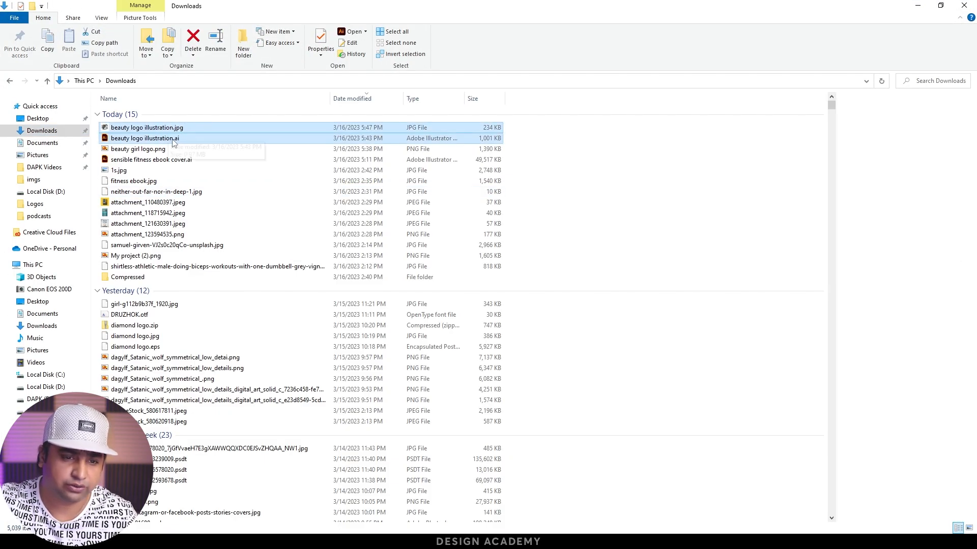
right_click(172, 136)
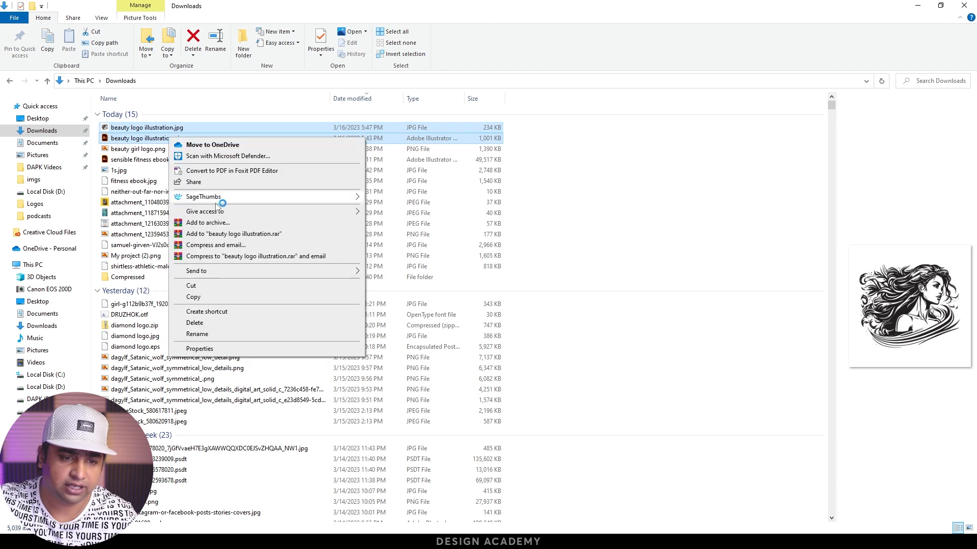
click(226, 225)
click(456, 268)
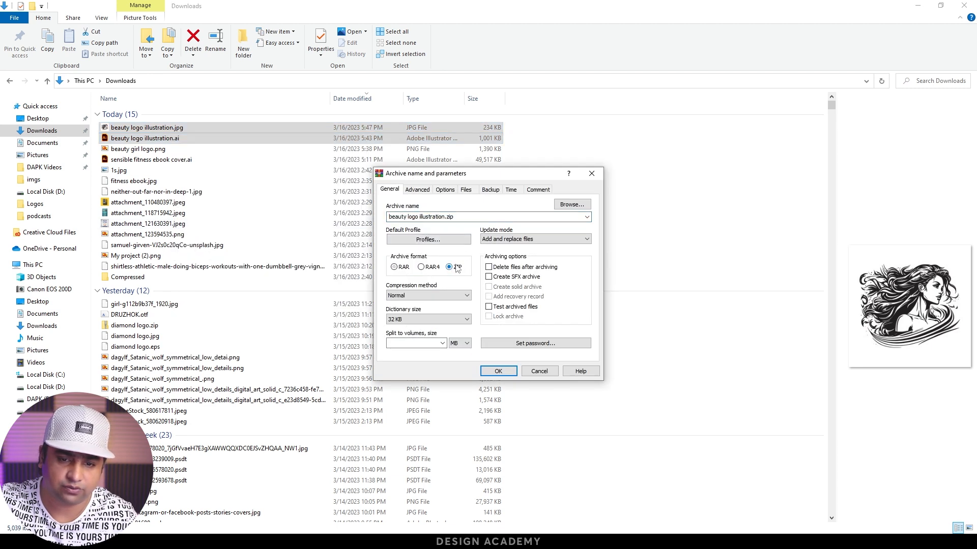
click(498, 371)
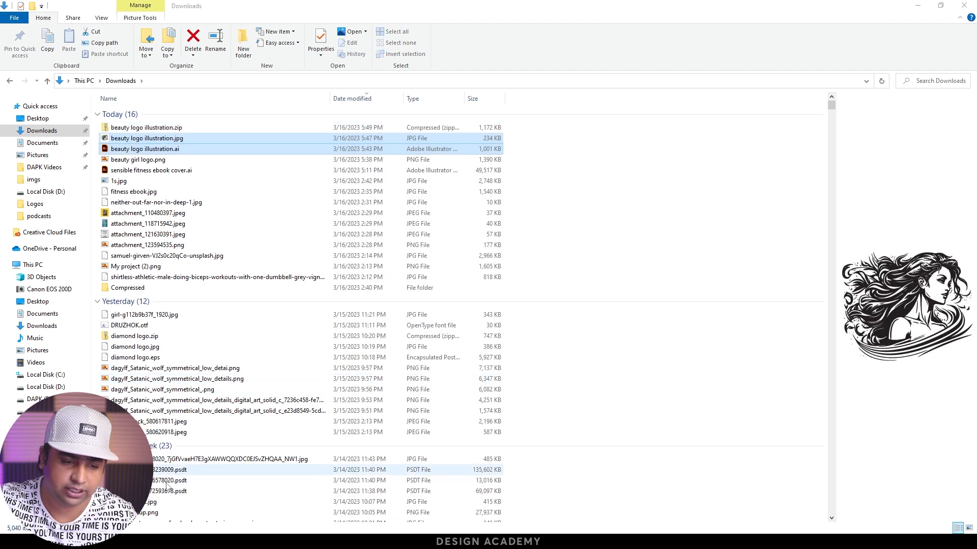
Return to the MasterBundles form and upload beauty logo illustration.zip from Downloads as the product file
click(918, 5)
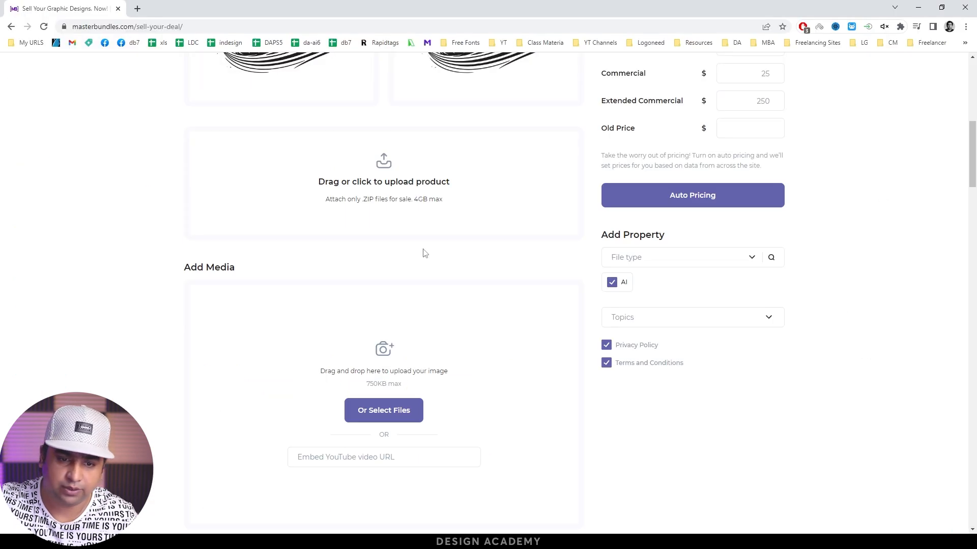
click(388, 165)
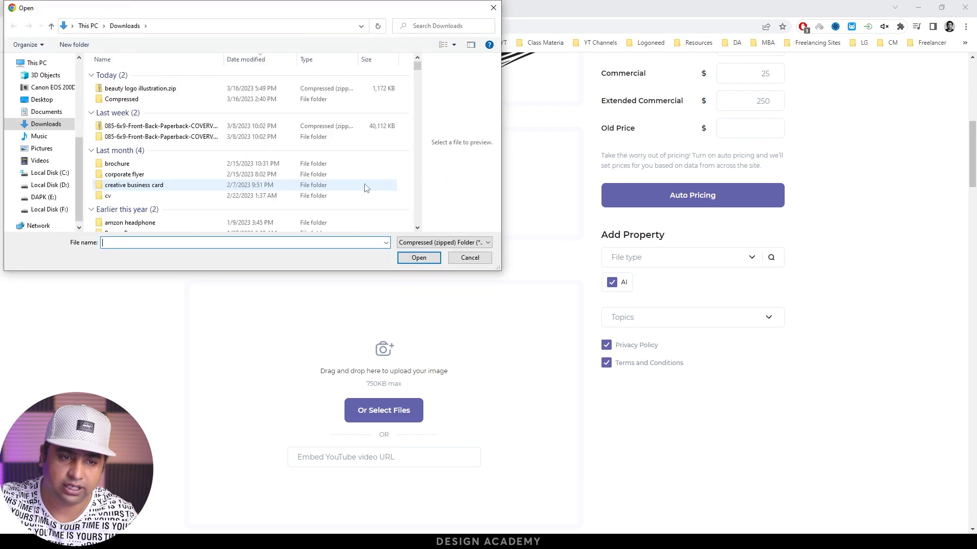
click(123, 90)
click(423, 256)
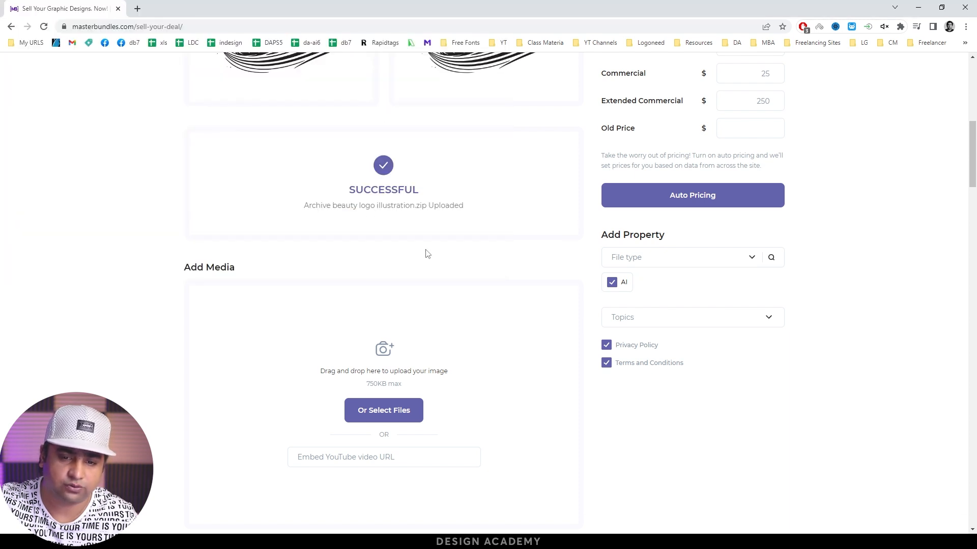
Write the description "Beauty parlor, Skincare, Salon, Spa, Logo Design Vector design concept", listing scalable vector, editable color, white BG, ai file and a contact invitation
scroll(127, 275, down, 4)
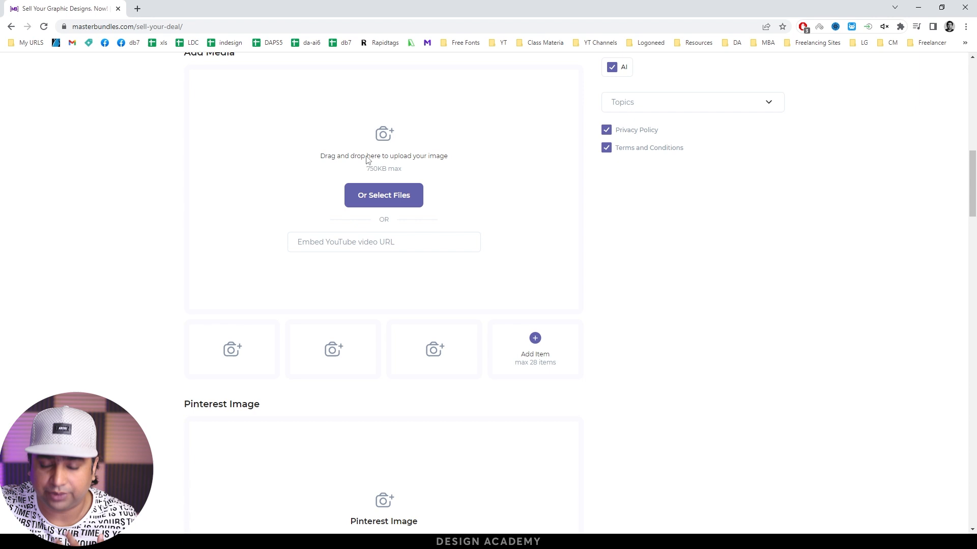
scroll(147, 213, down, 3)
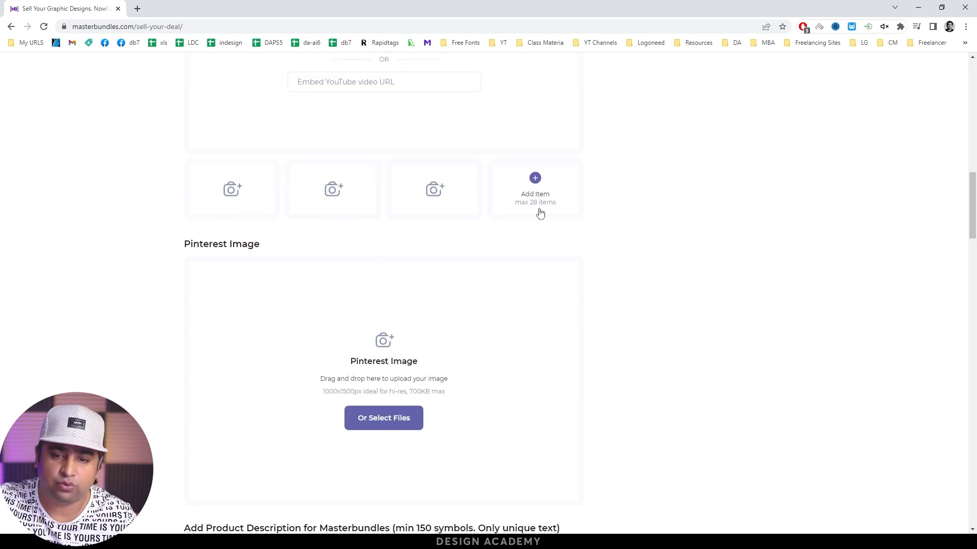
scroll(623, 216, down, 2)
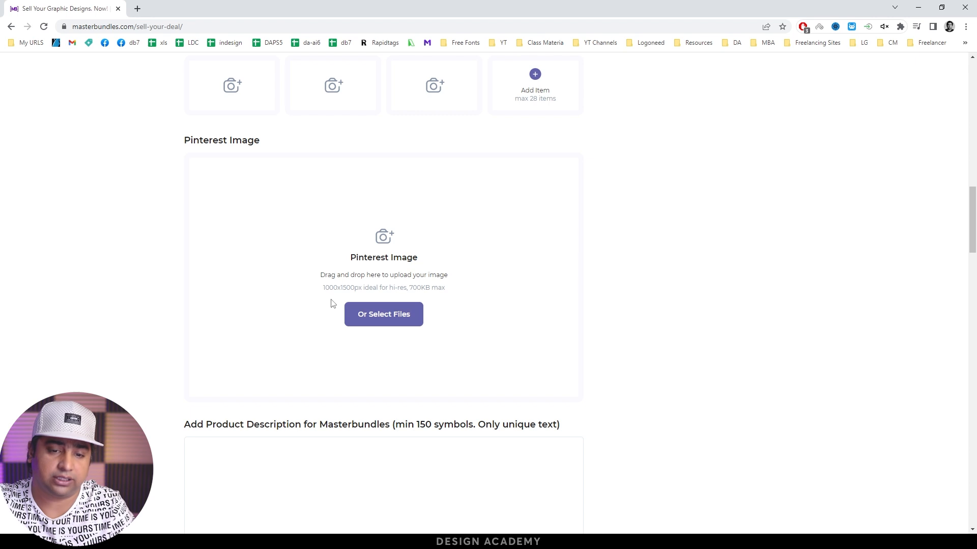
scroll(647, 323, down, 5)
click(456, 243)
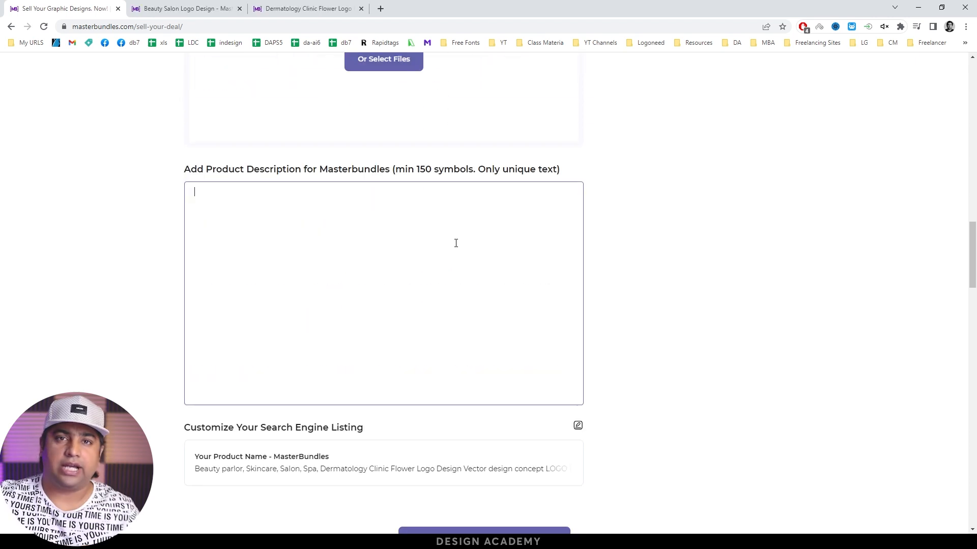
text(Beauty parlor, Skincare, Salon, Spa, Logo Design Vector design concept  LOGO FEATURES 100% Resizable and Scalable Vector Editable color Logo on White BG   FILE INCLUDED ai (Adobe Illustrator Cc)  If you have any questions, please feel free to contact me)
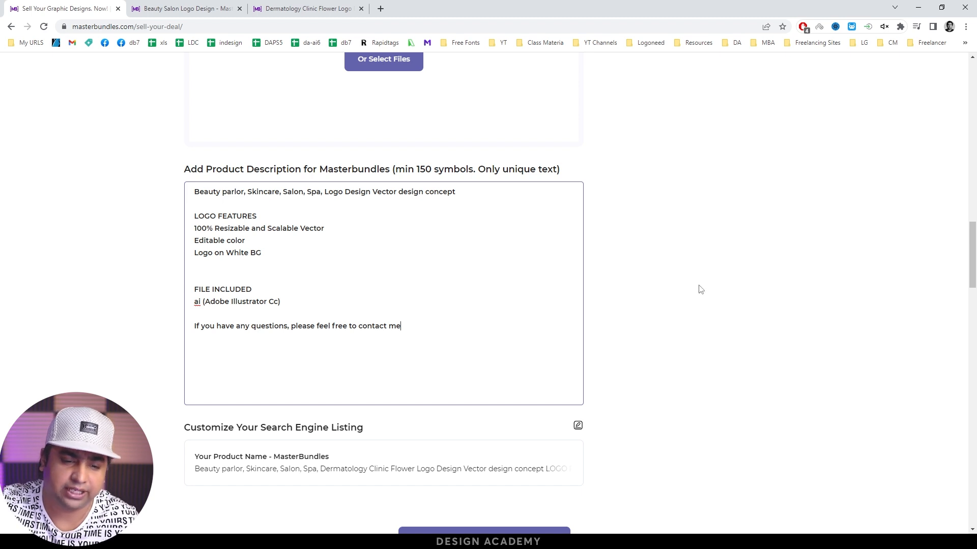
scroll(704, 280, down, 1)
scroll(689, 305, up, 4)
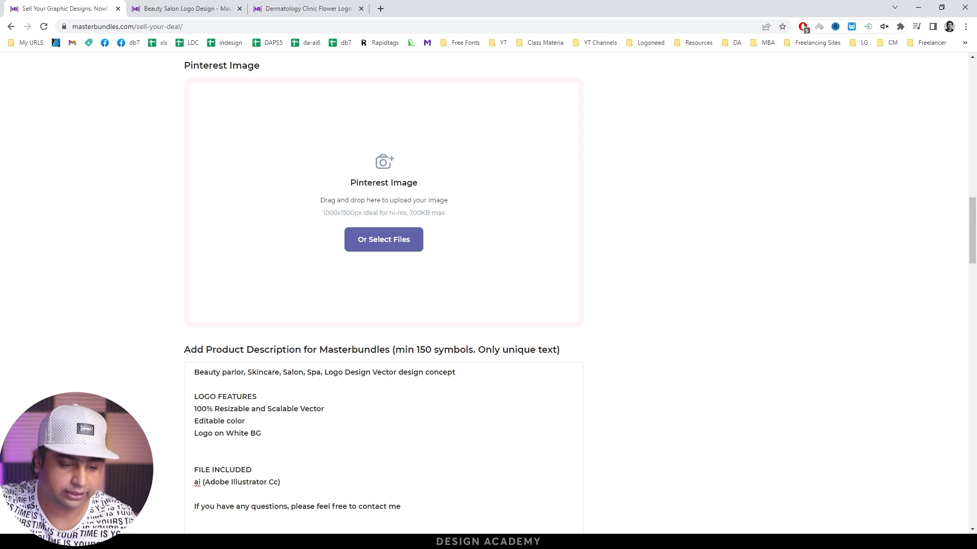
Switch to Photoshop and create a new white RGB document of 1000 x 1500 pixels at 72 ppi
click(275, 542)
click(28, 5)
click(32, 17)
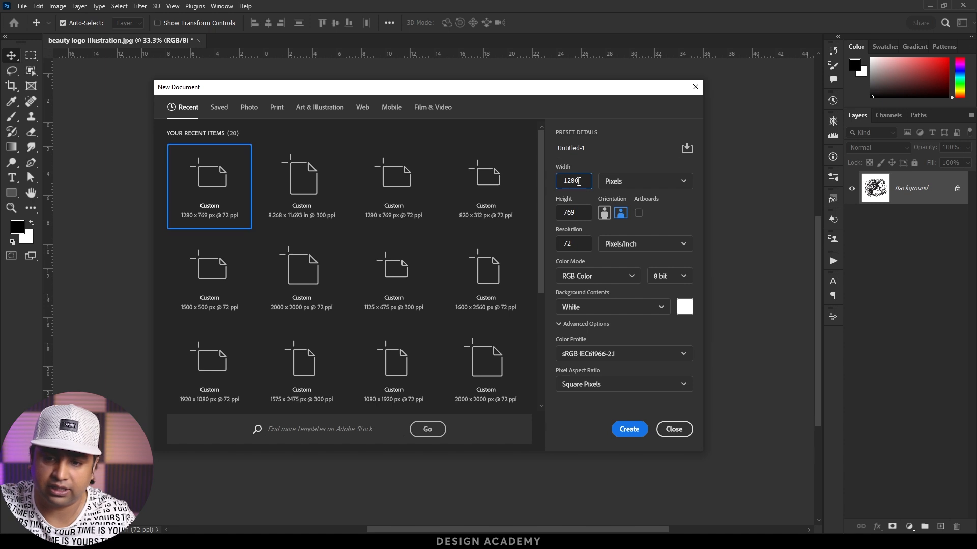
text(1000)
key(Tab)
text(1000)
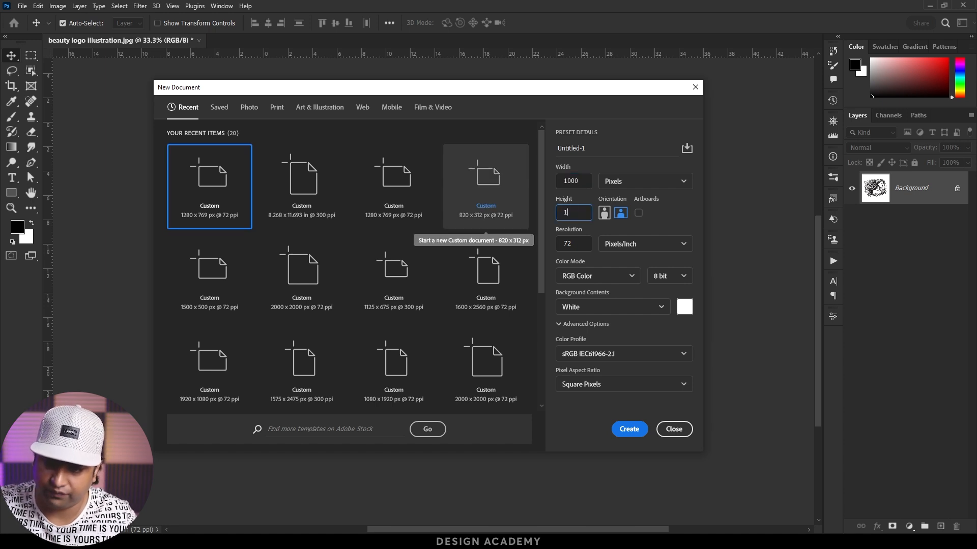
key(Return)
Copy the artwork from beauty logo illustration.jpg into the new portrait document and centre it on the canvas
click(158, 40)
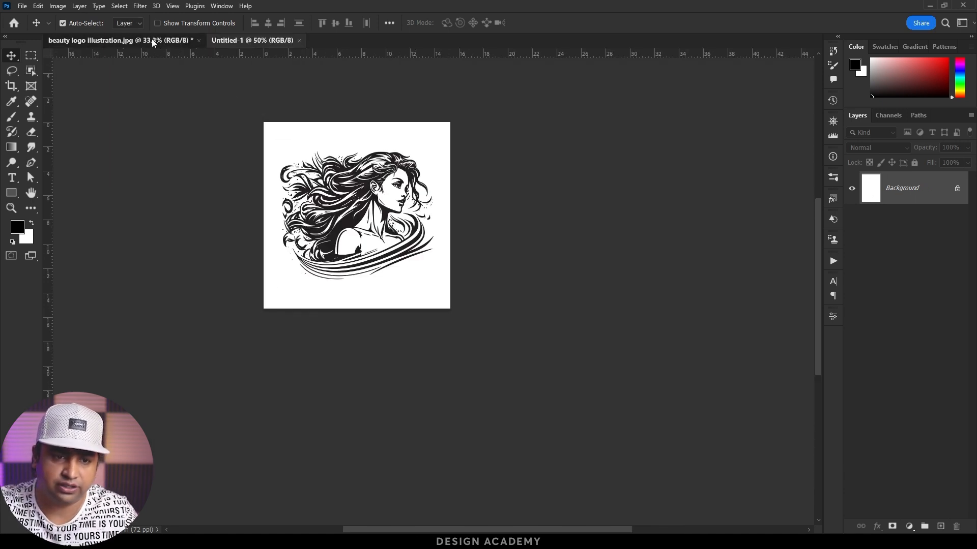
click(255, 44)
key(ctrl+v)
drag(459, 263, 443, 265)
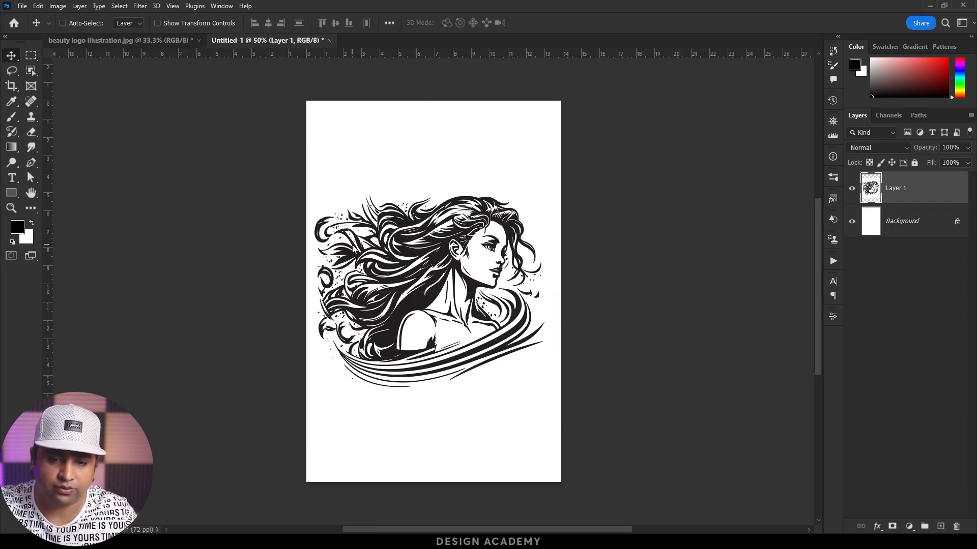
key(ctrl+s)
click(426, 379)
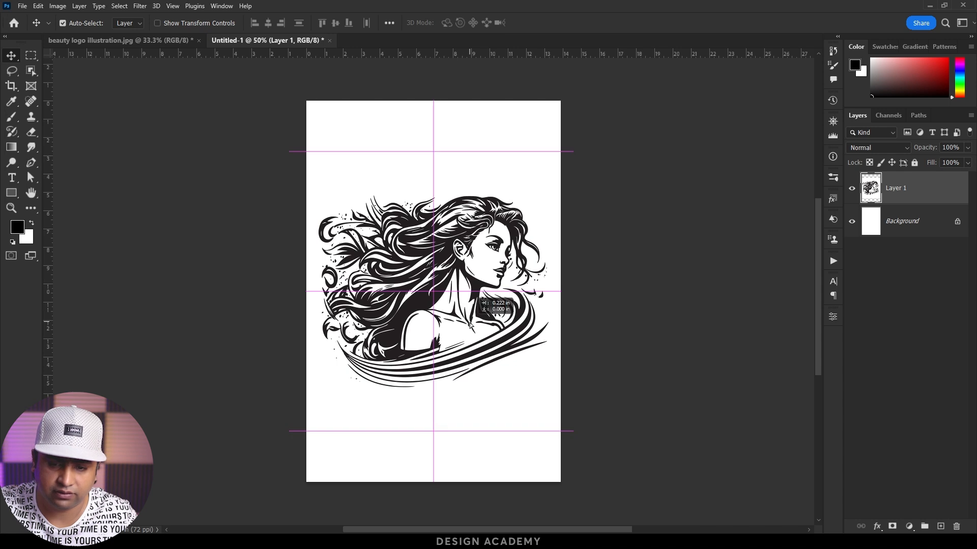
Save the portrait image in Downloads as a JPEG named "pinterest beauty lo" at maximum quality 12
key(ctrl+shift+s)
click(113, 299)
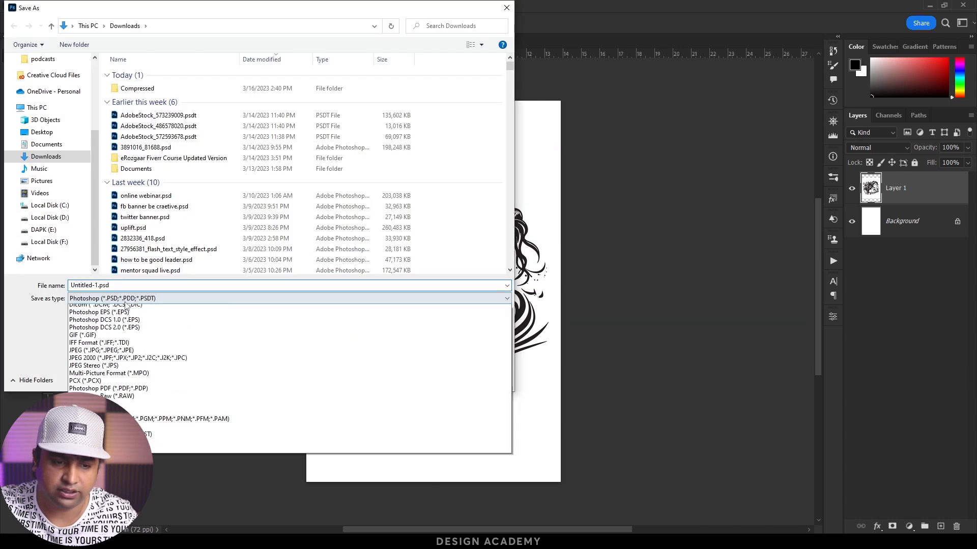
click(113, 367)
click(104, 285)
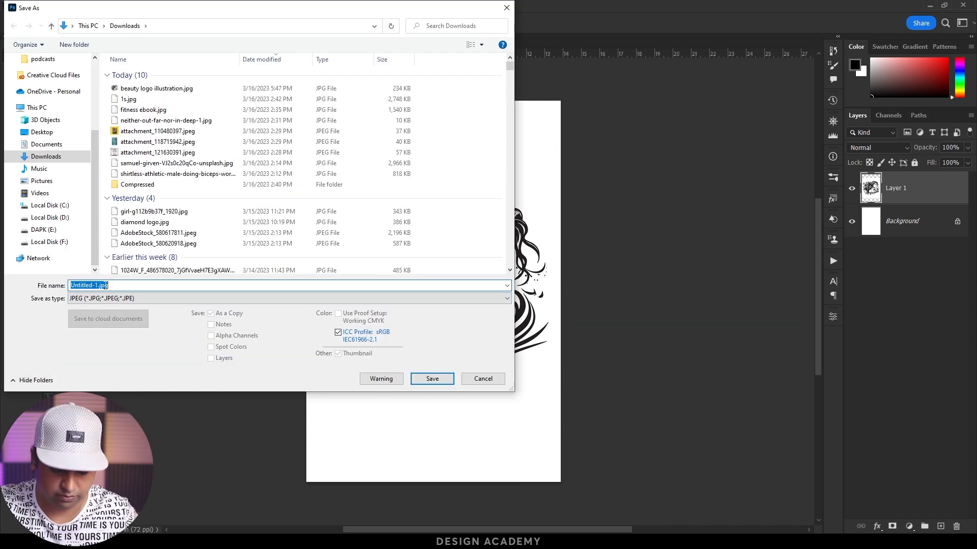
text(pinterest beauty lo)
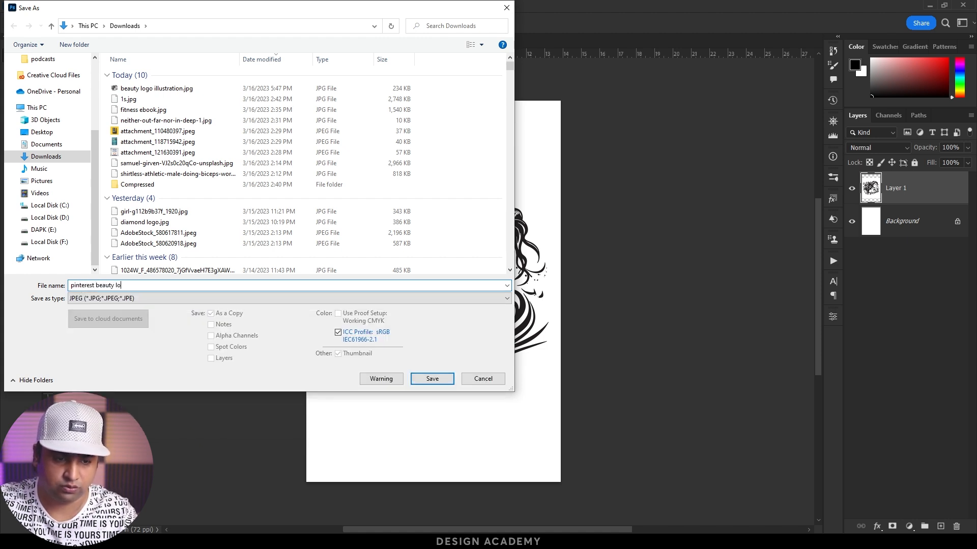
key(Return)
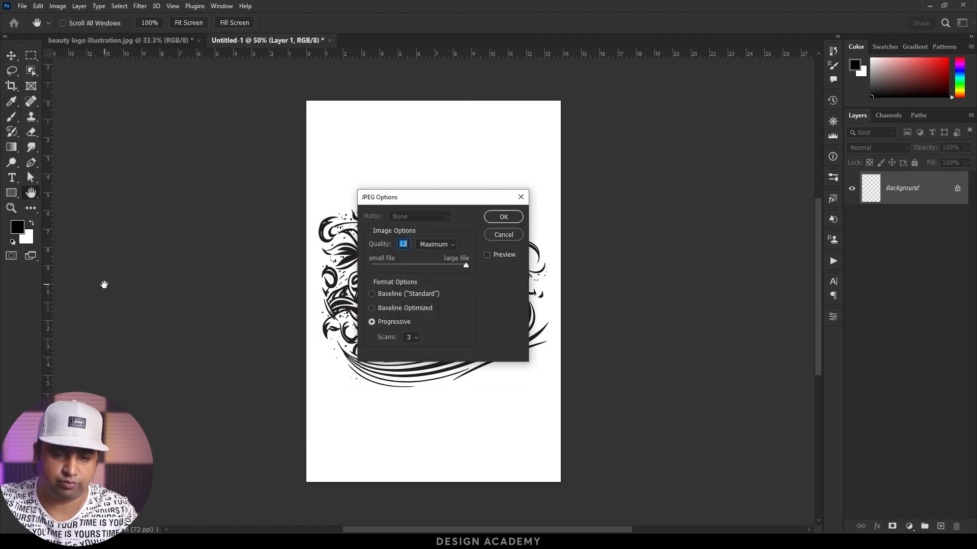
key(Return)
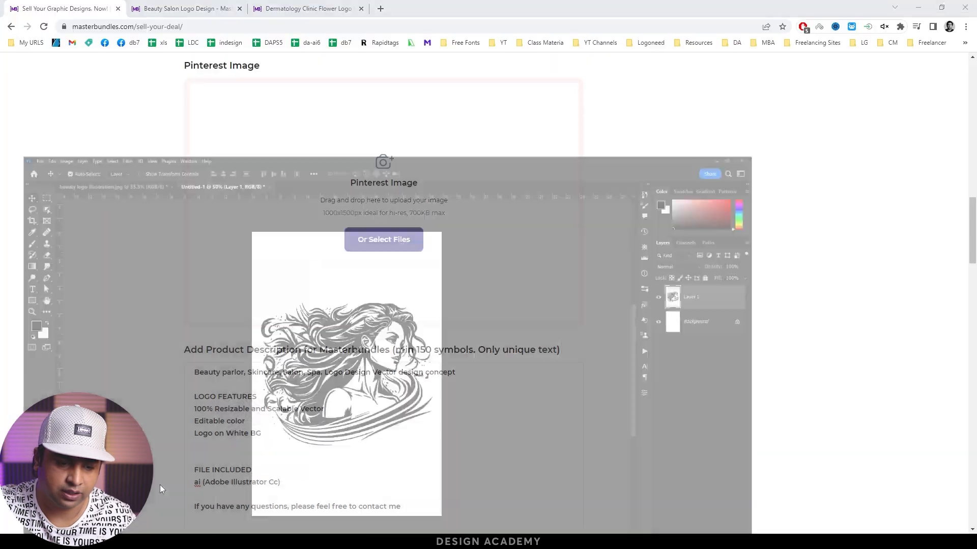
Return to the MasterBundles form, upload the new portrait JPEG from Downloads as the Pinterest image and submit the product
click(364, 251)
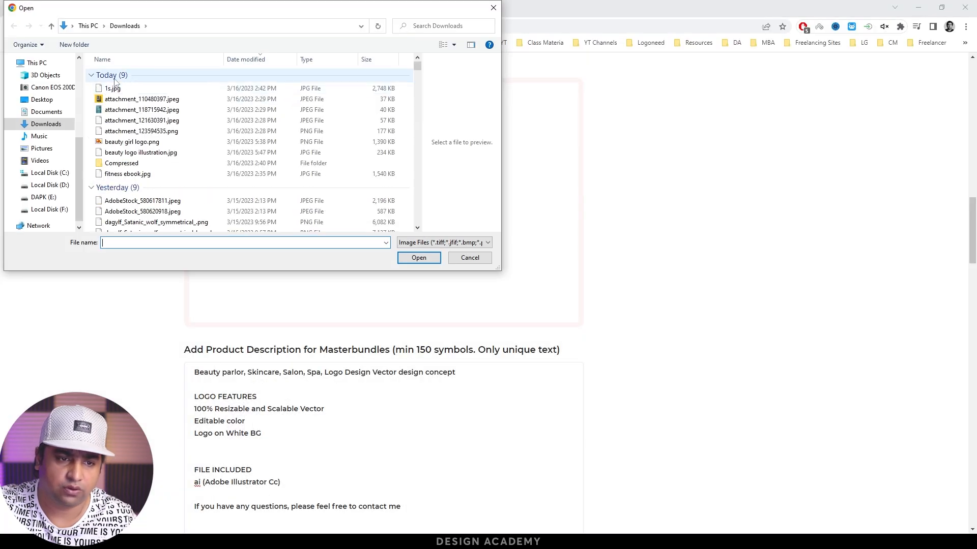
click(153, 88)
click(418, 257)
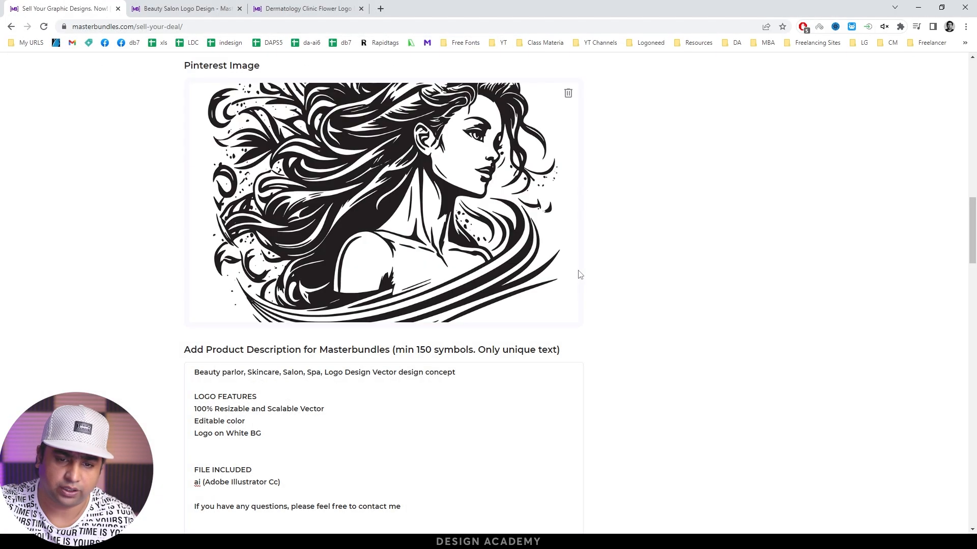
scroll(650, 234, down, 10)
click(483, 193)
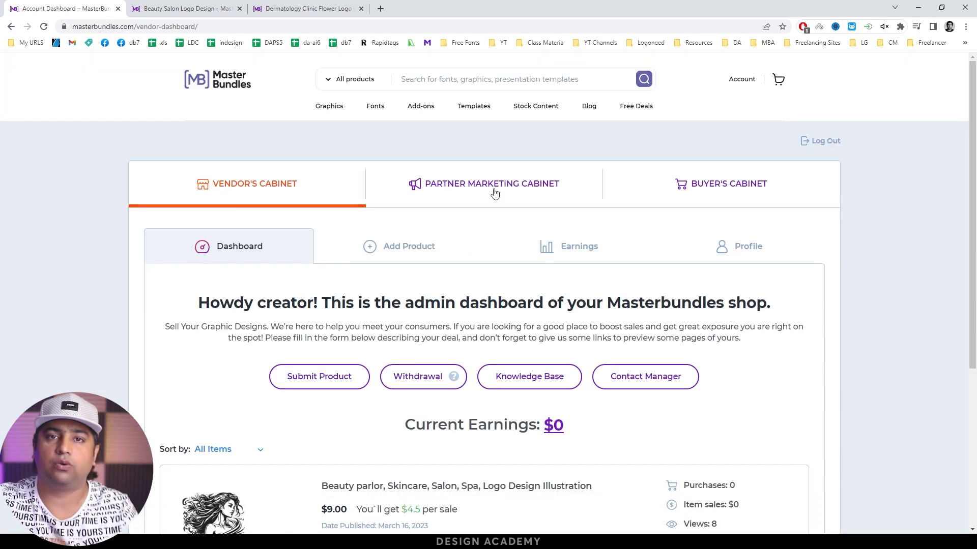
Look up the beauty parlor logo in the vendor dashboard's product list, view its published page and close that page
click(739, 85)
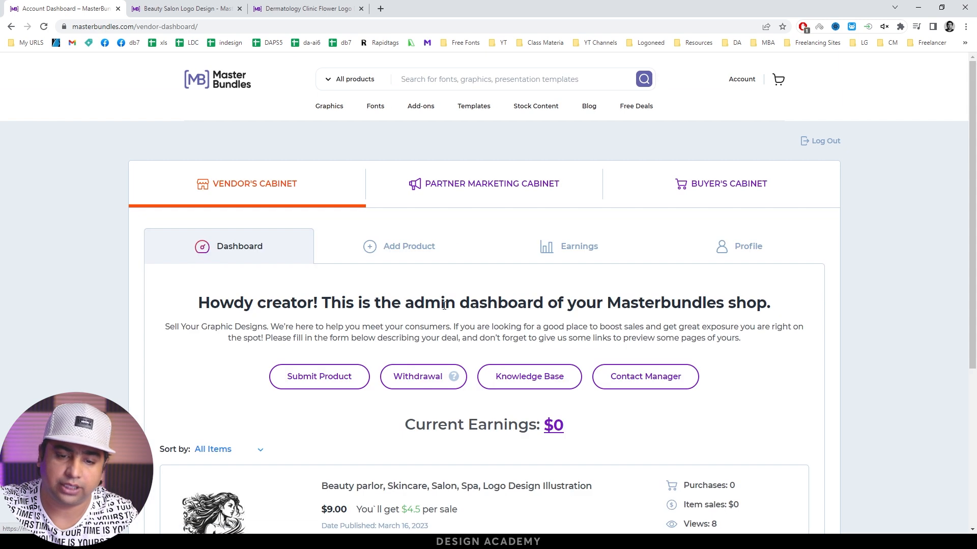
scroll(420, 316, down, 5)
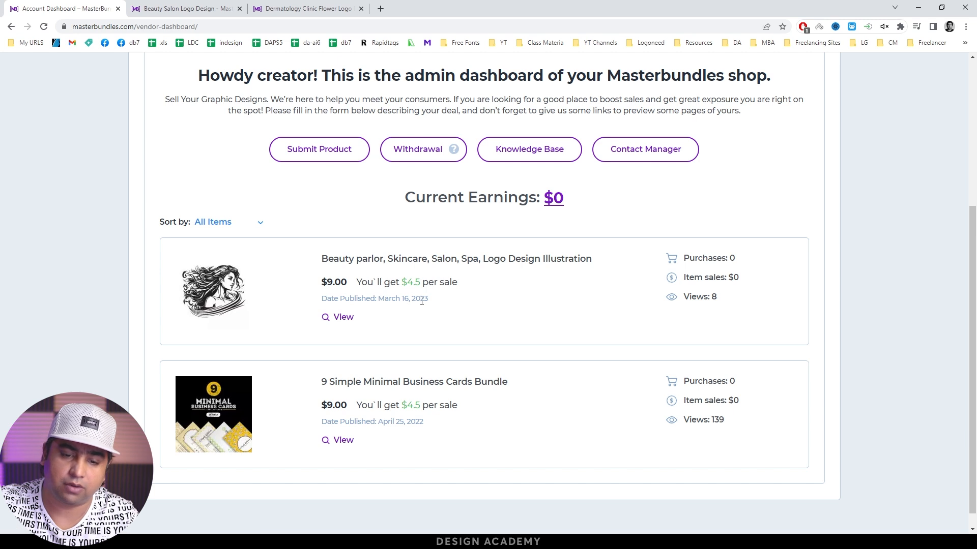
click(344, 318)
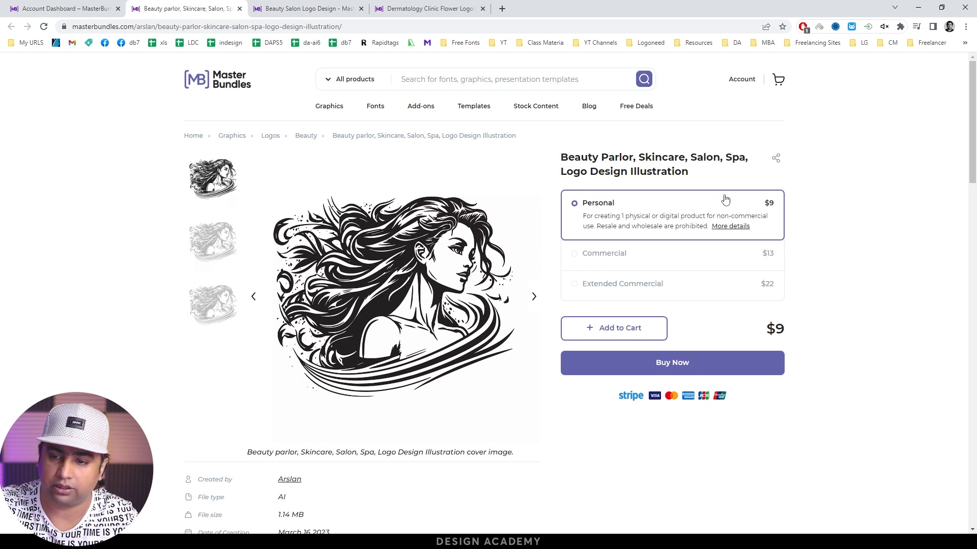
key(ctrl+w)
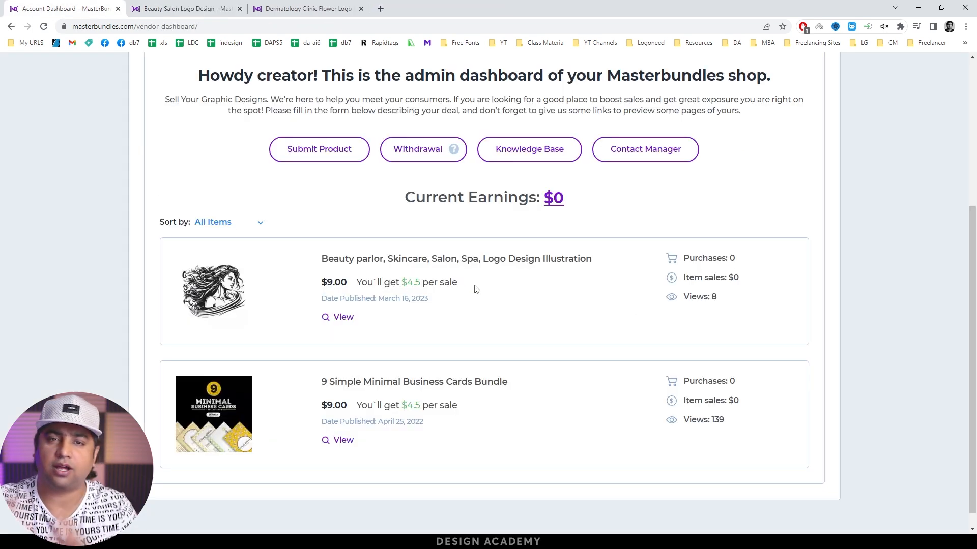